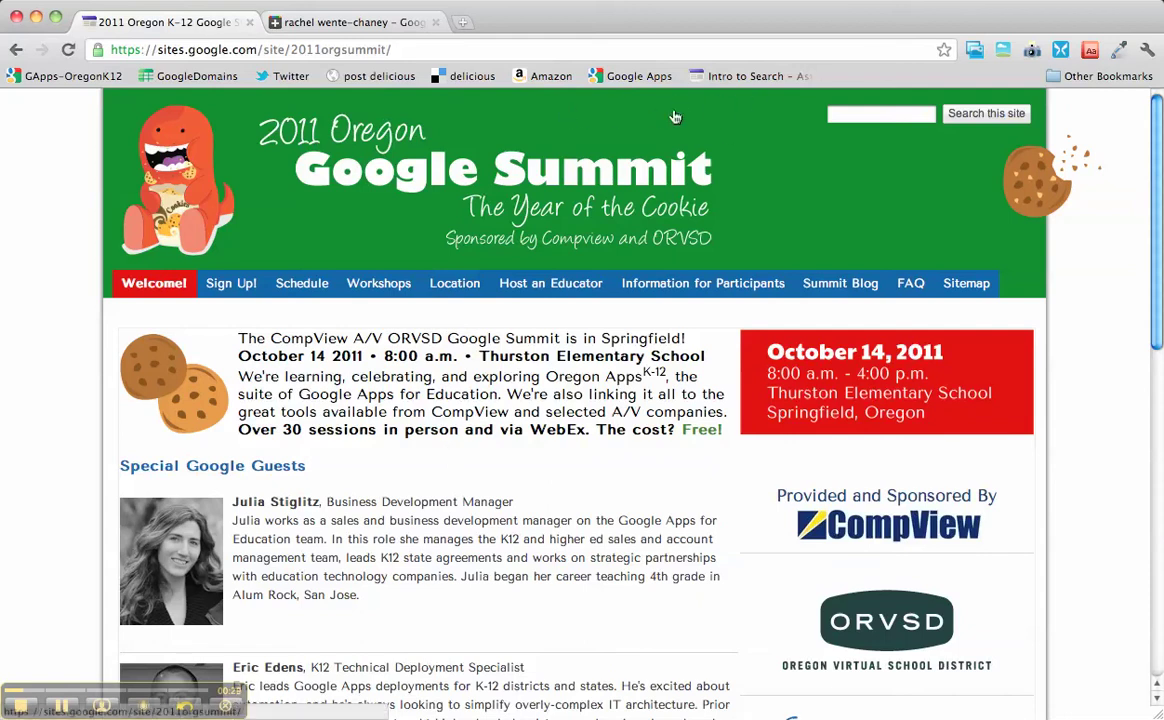
- Sign in to the Google Summit site from its footer link with the account username and password
{"action": "scroll", "coordinate": [485, 437], "scroll_direction": "down", "scroll_amount": 10}
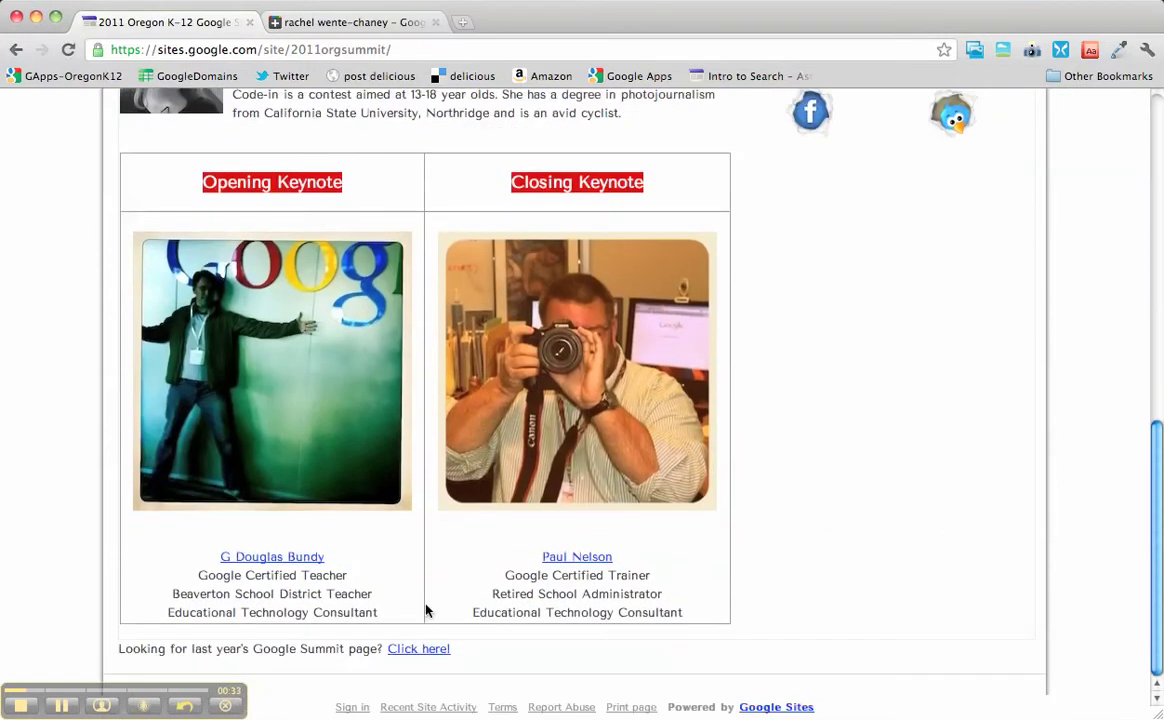
{"action": "left_click", "coordinate": [344, 710]}
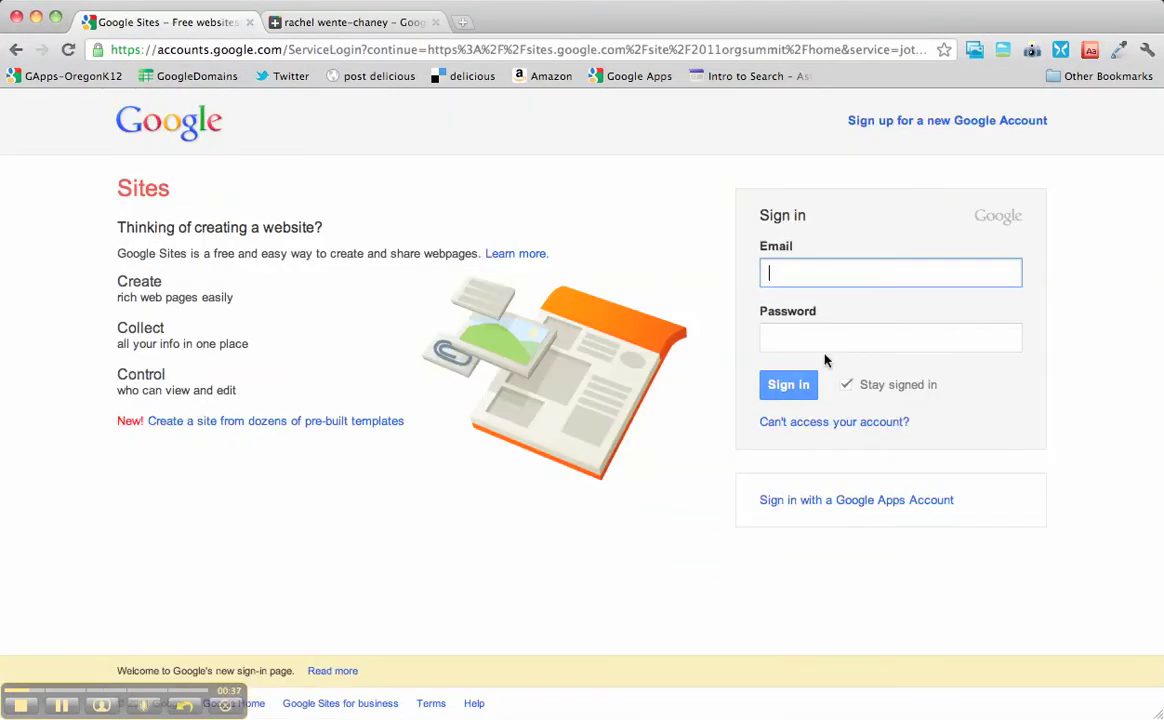
{"action": "type", "text": "rwen"}
{"action": "key", "text": "Down"}
{"action": "key", "text": "Tab"}
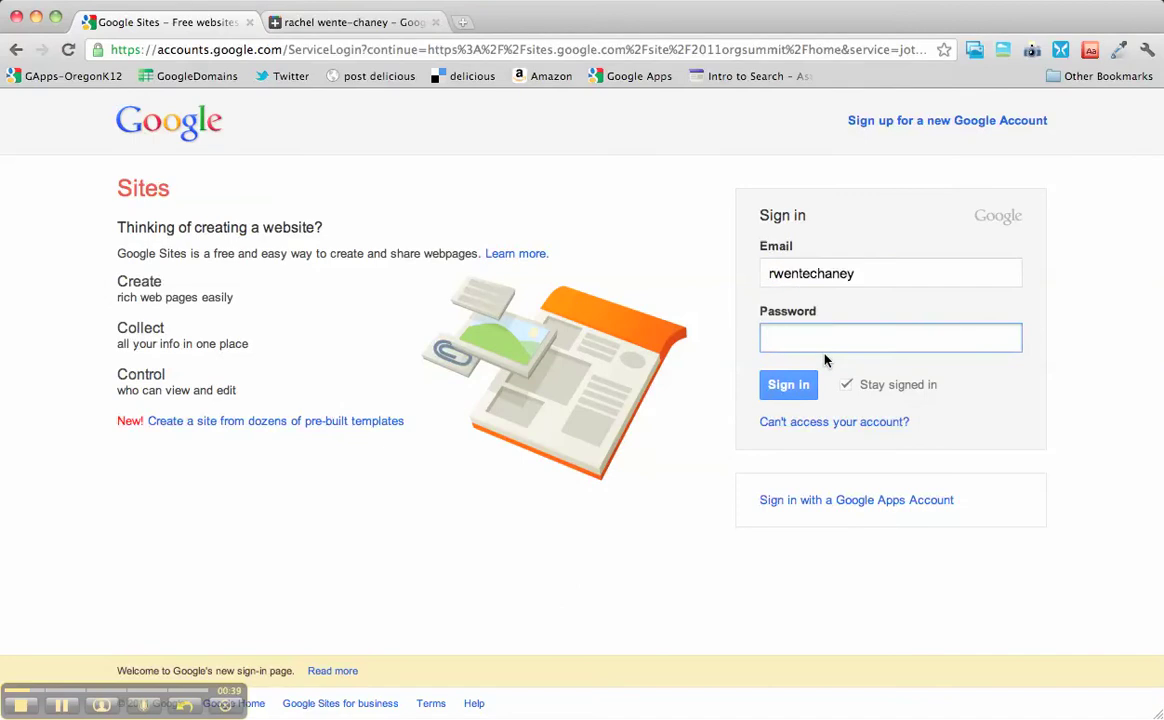
{"action": "type", "text": "••••"}
{"action": "key", "text": "Return"}
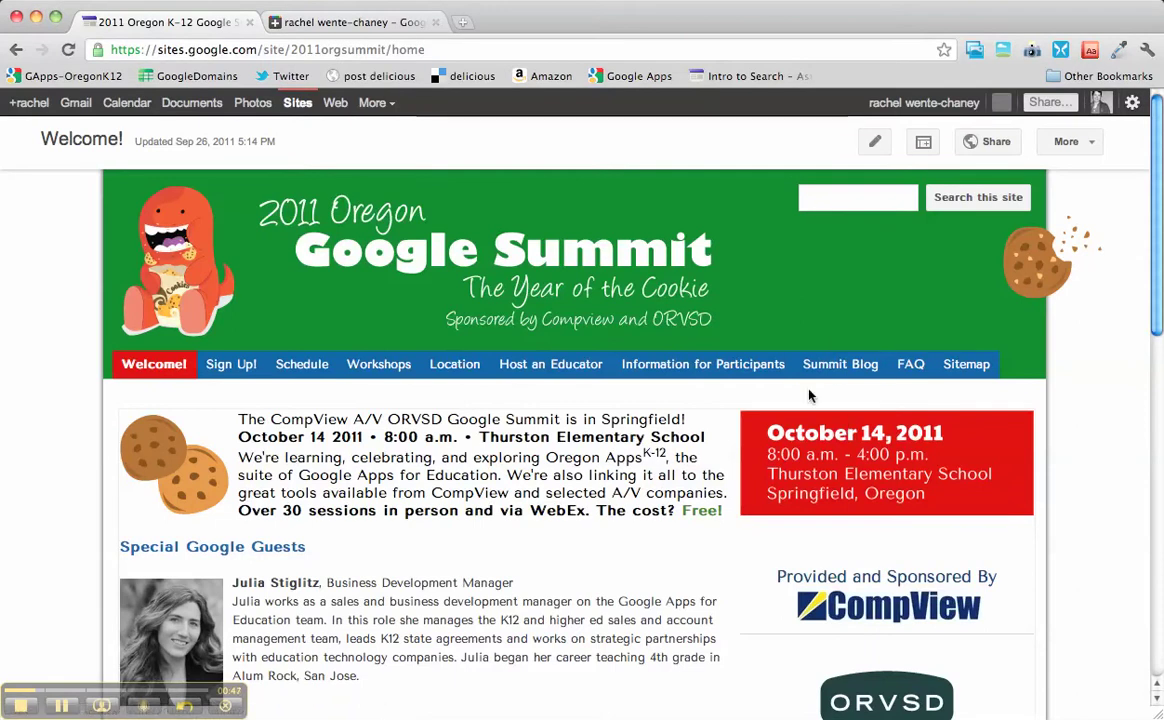
- Open the site's Sitemap, expand the Workshops section and open the presenter's own workshop page
{"action": "left_click", "coordinate": [968, 369]}
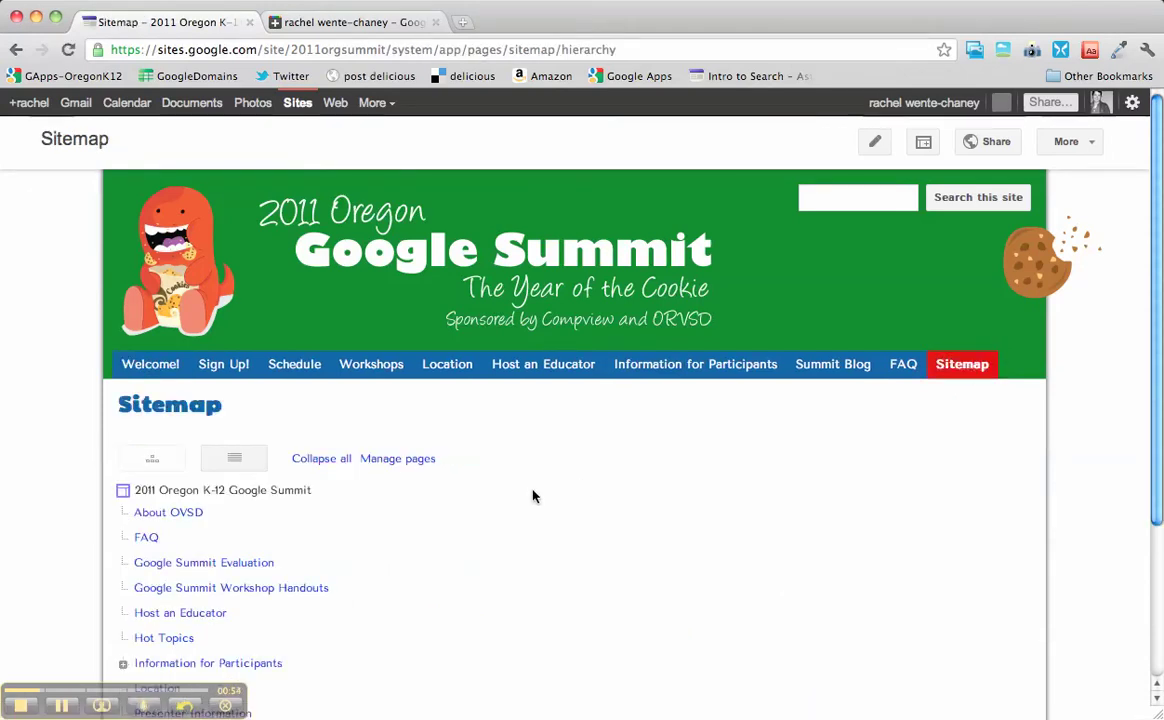
{"action": "scroll", "coordinate": [532, 496], "scroll_direction": "down", "scroll_amount": 5}
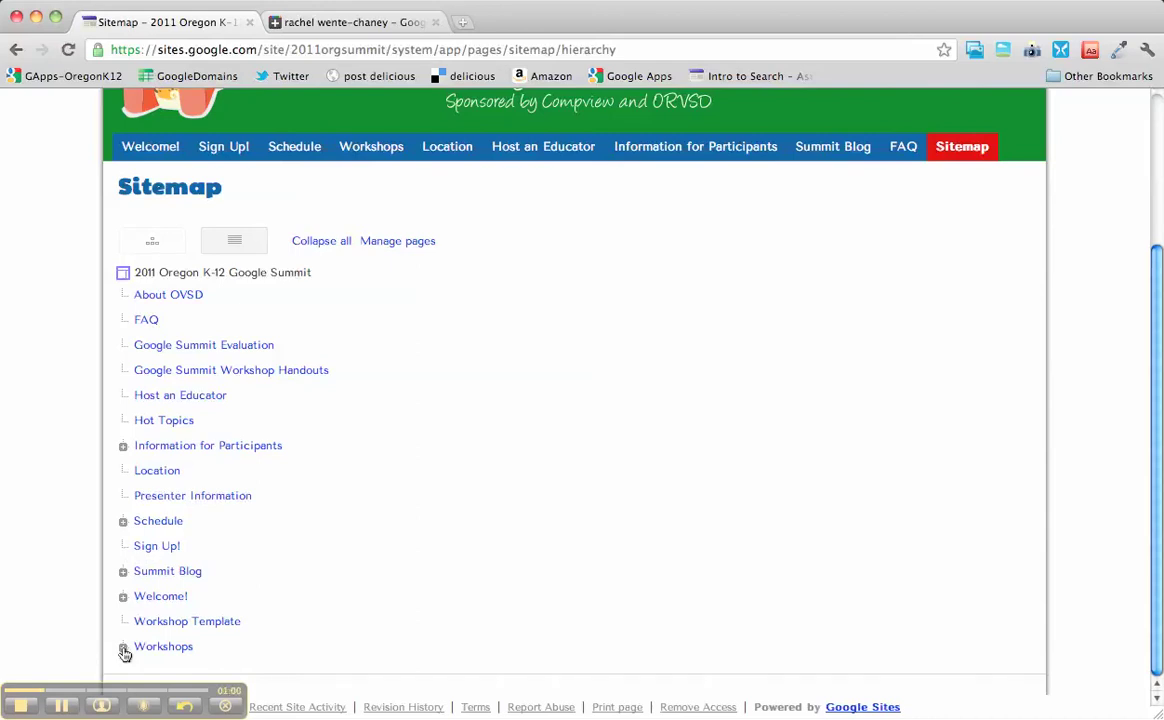
{"action": "left_click", "coordinate": [123, 648]}
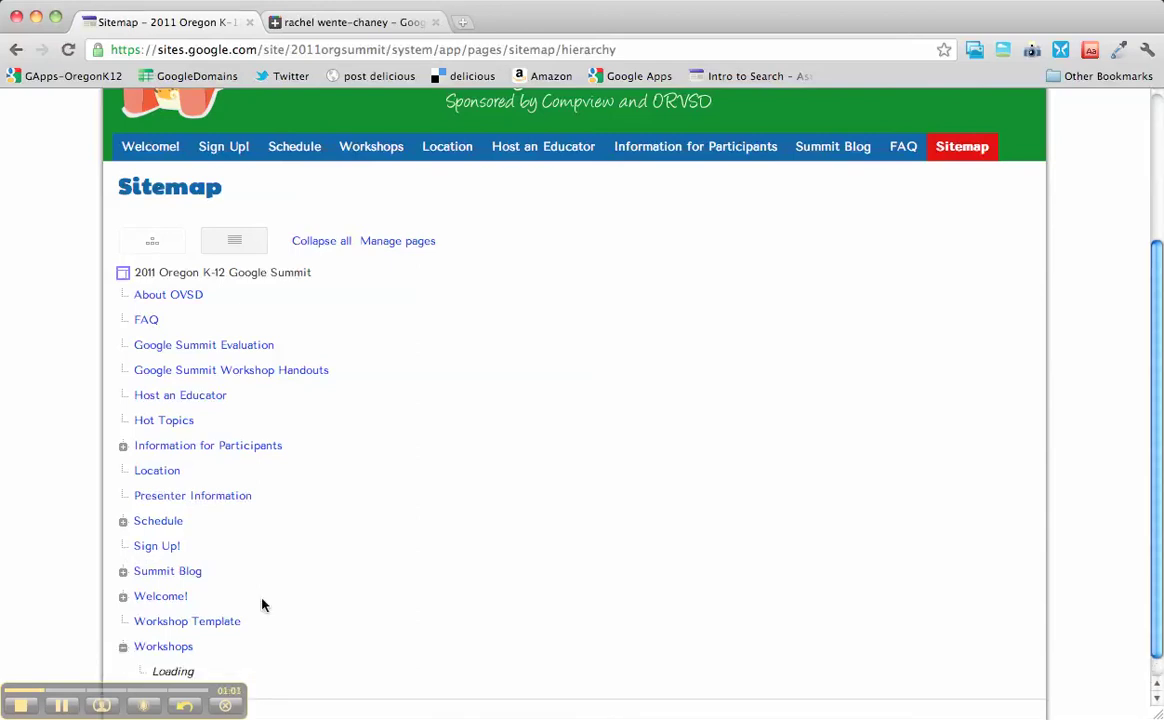
{"action": "scroll", "coordinate": [330, 585], "scroll_direction": "down", "scroll_amount": 2}
{"action": "scroll", "coordinate": [330, 586], "scroll_direction": "down", "scroll_amount": 10}
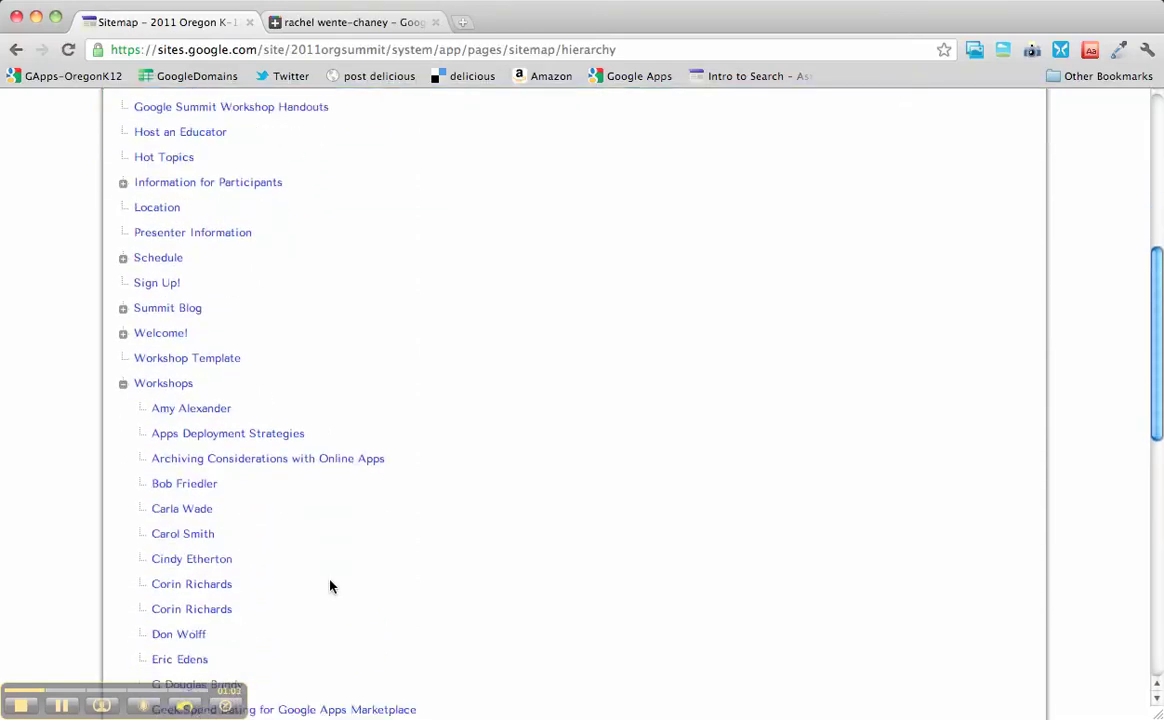
{"action": "scroll", "coordinate": [331, 586], "scroll_direction": "down", "scroll_amount": 4}
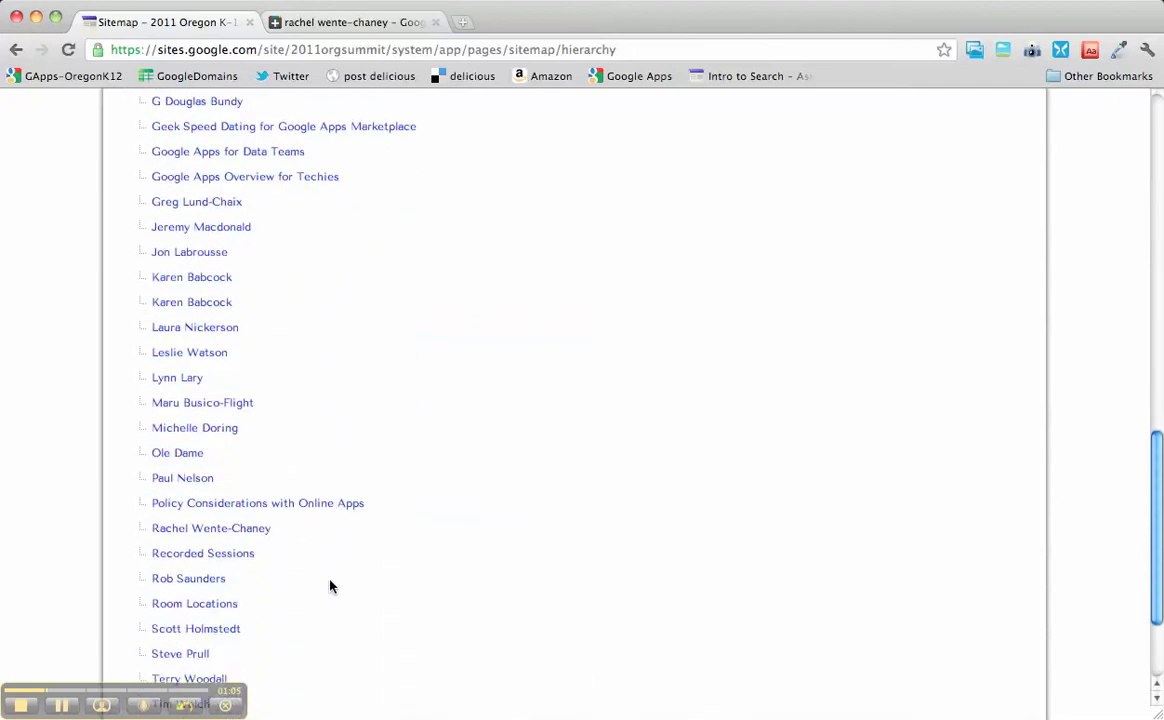
{"action": "left_click", "coordinate": [228, 527]}
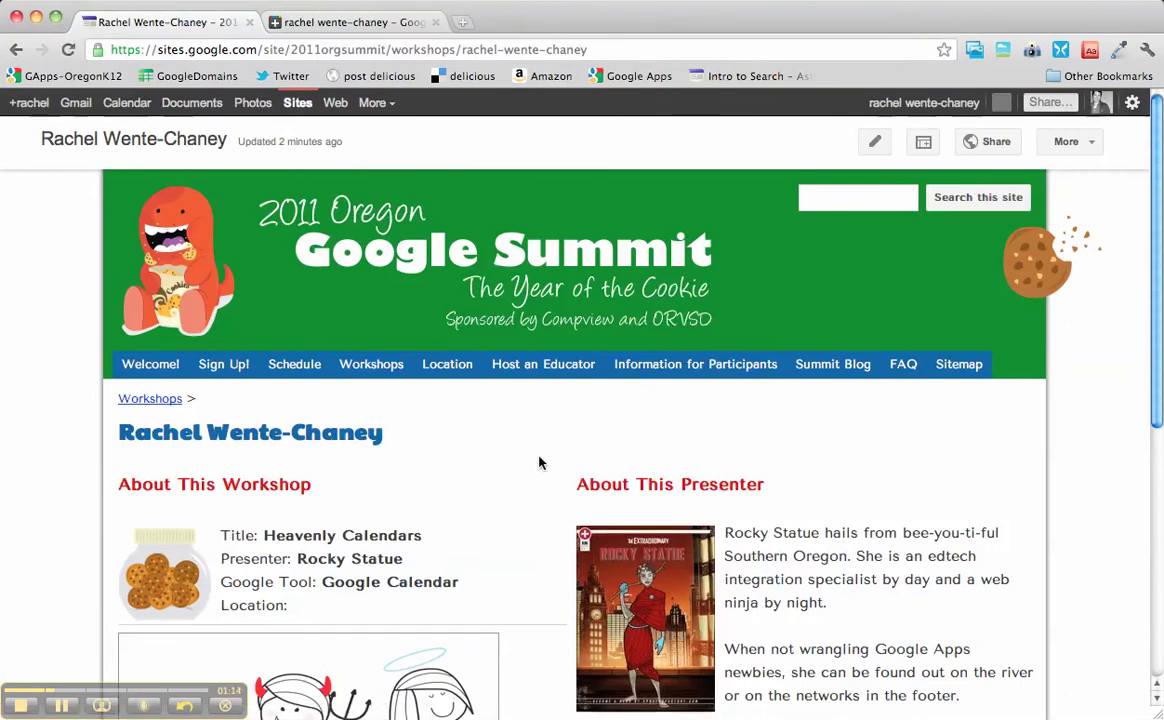
- Open the workshop page for editing and replace its workshop title with "Google Apps for Data Teams"
{"action": "scroll", "coordinate": [539, 462], "scroll_direction": "down", "scroll_amount": 1}
{"action": "scroll", "coordinate": [539, 462], "scroll_direction": "up", "scroll_amount": 1}
{"action": "left_click", "coordinate": [874, 146]}
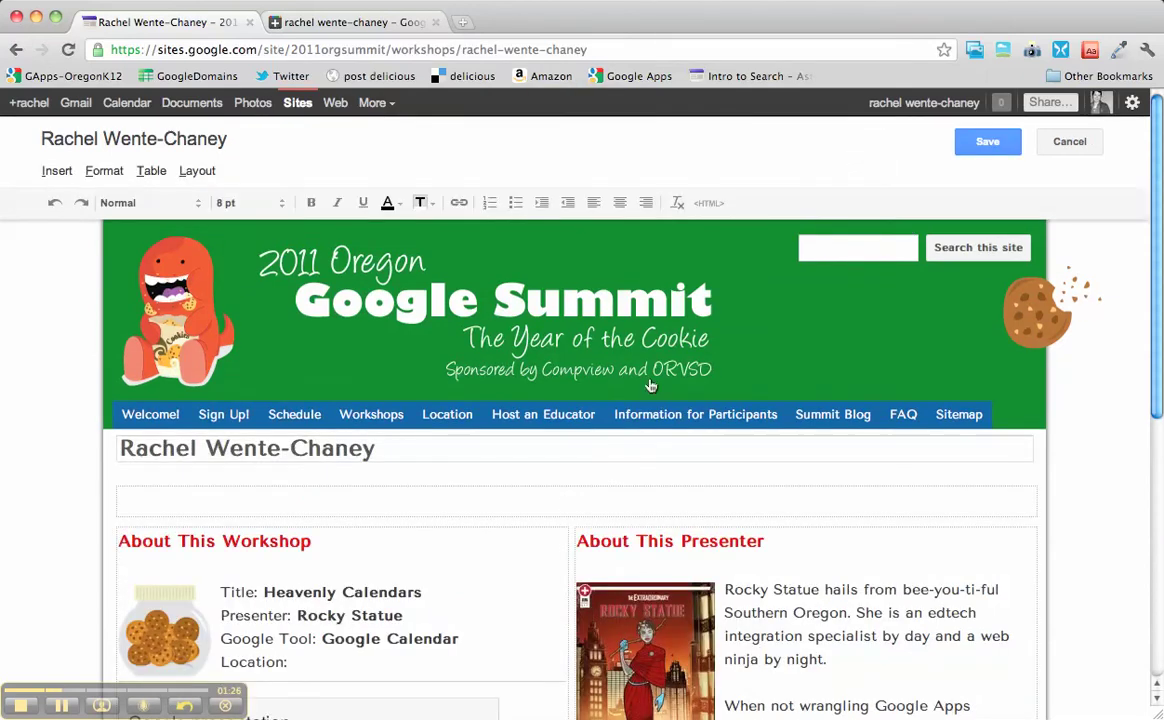
{"action": "scroll", "coordinate": [473, 504], "scroll_direction": "down", "scroll_amount": 2}
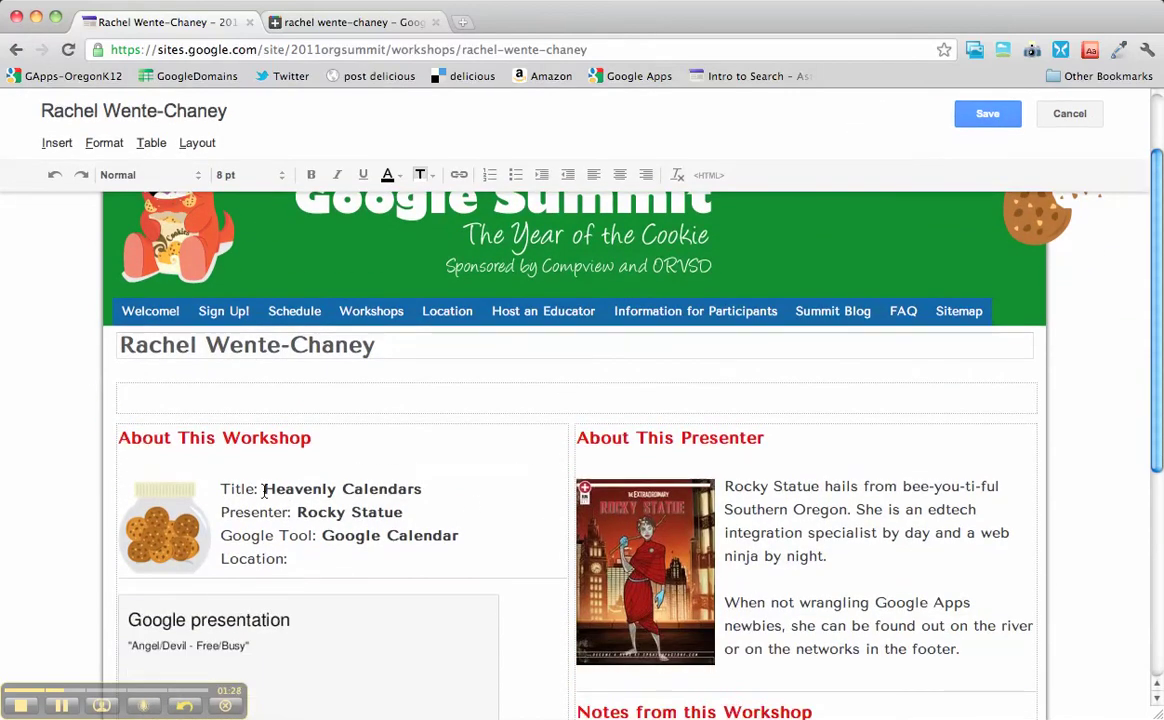
{"action": "left_click_drag", "start_coordinate": [263, 488], "coordinate": [421, 490]}
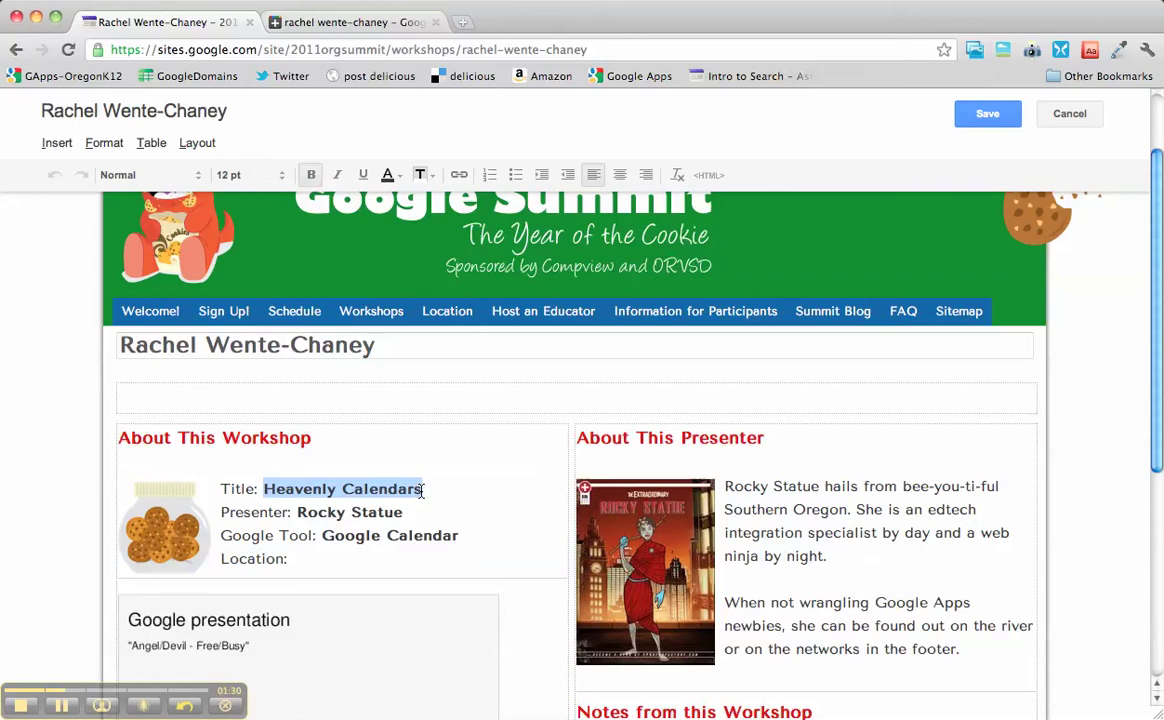
{"action": "type", "text": "Google App"}
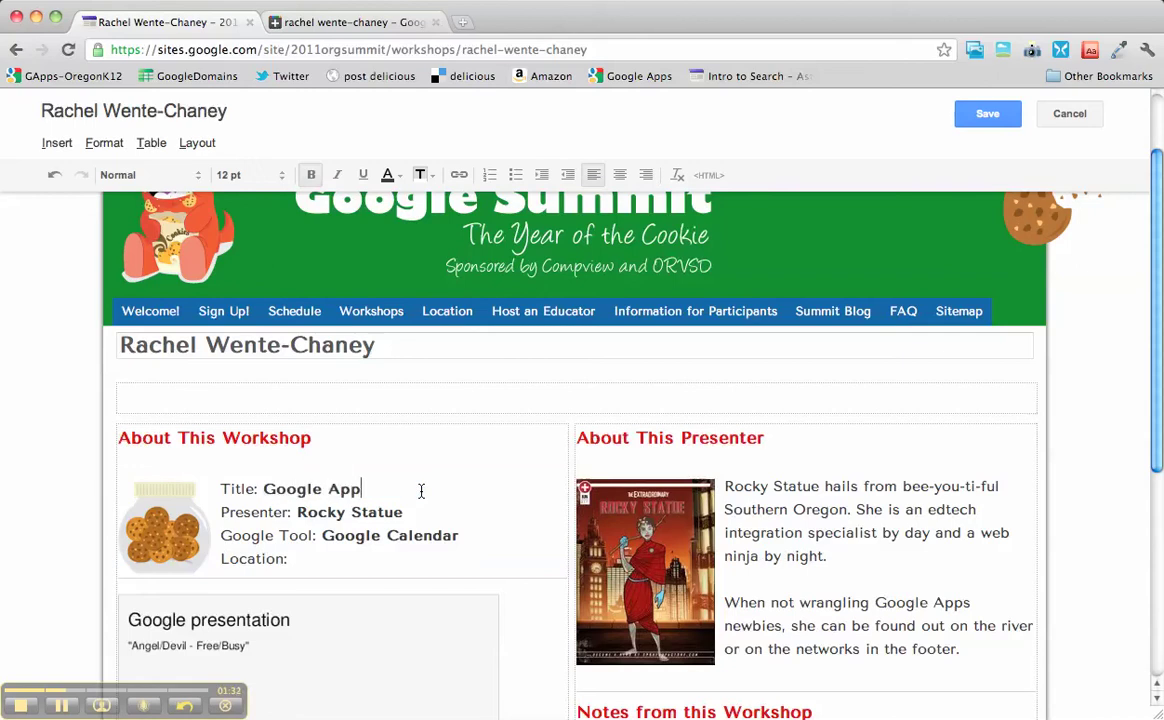
{"action": "type", "text": "s for Data Teams"}
- Remove the embedded "Angel/Devil - Free/Busy" Google presentation from the workshop section
{"action": "scroll", "coordinate": [439, 511], "scroll_direction": "down", "scroll_amount": 5}
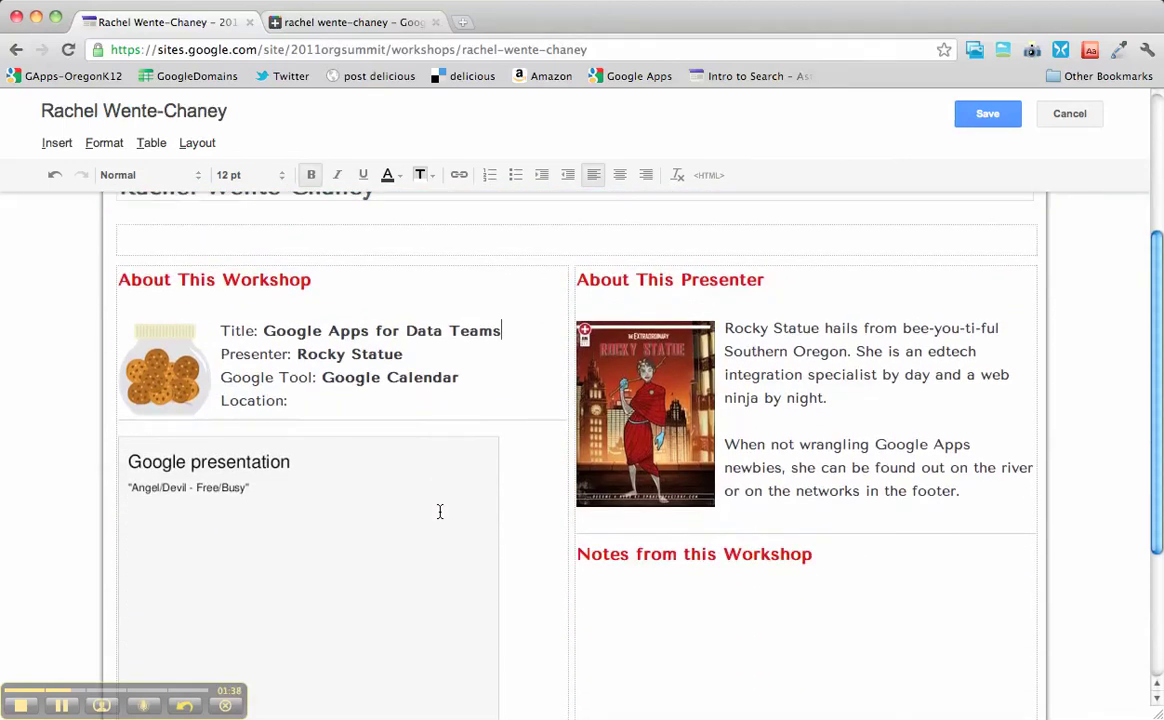
{"action": "scroll", "coordinate": [439, 511], "scroll_direction": "down", "scroll_amount": 1}
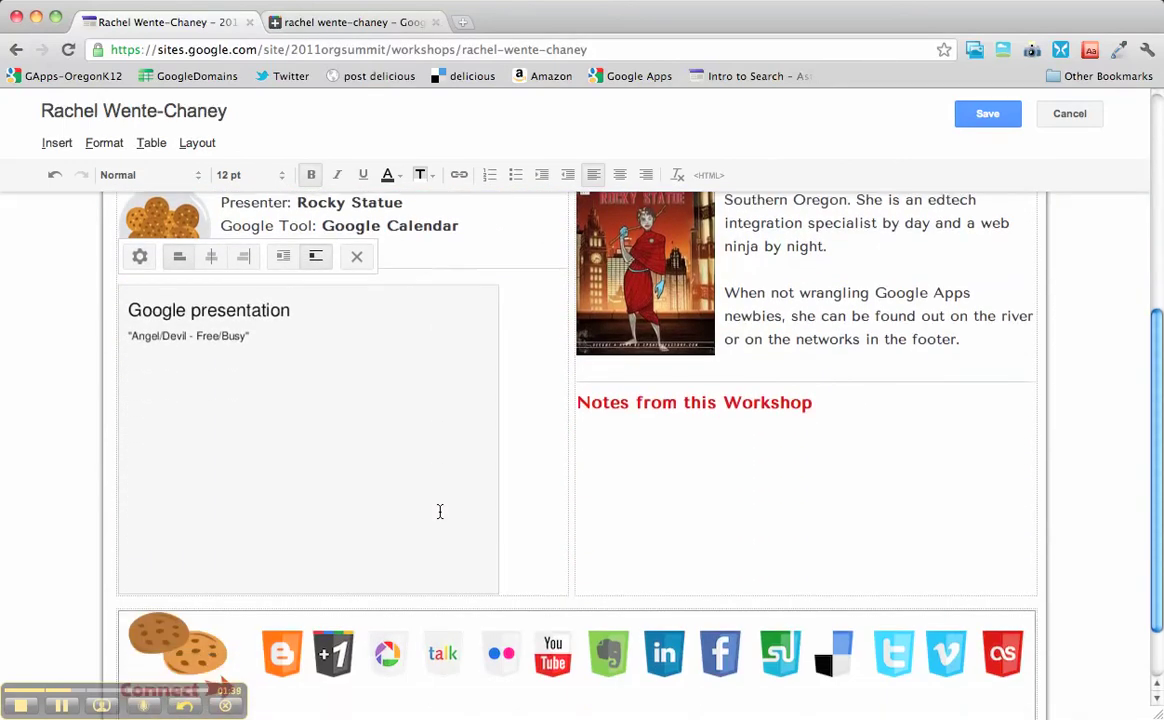
{"action": "left_click", "coordinate": [357, 258]}
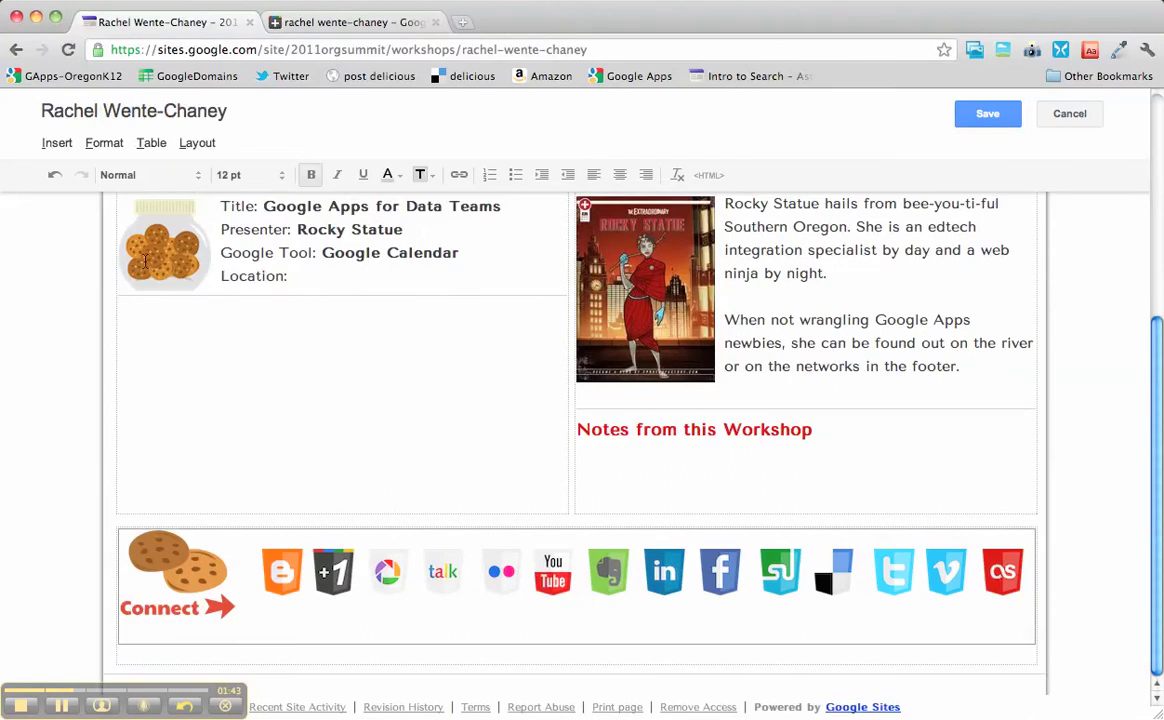
- Insert the Google presentation "Apps CT - JavaScript Intro" below the workshop details, keeping the border, title and Small (410px) size
{"action": "left_click", "coordinate": [56, 143]}
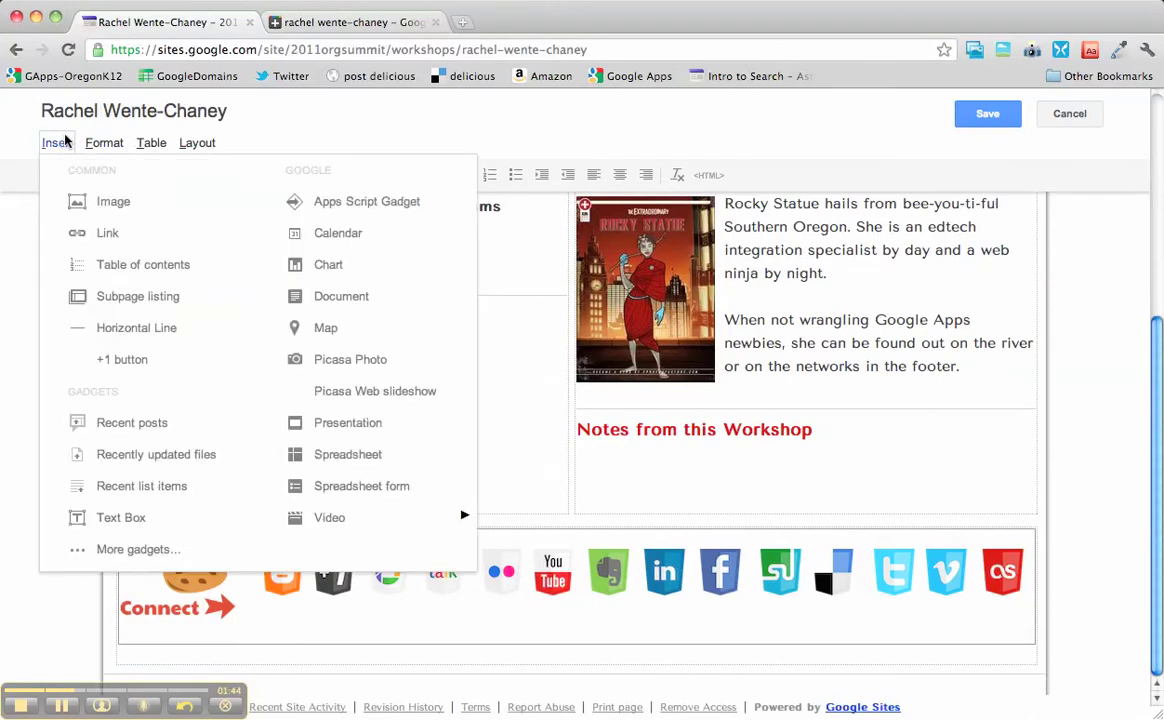
{"action": "left_click", "coordinate": [345, 423]}
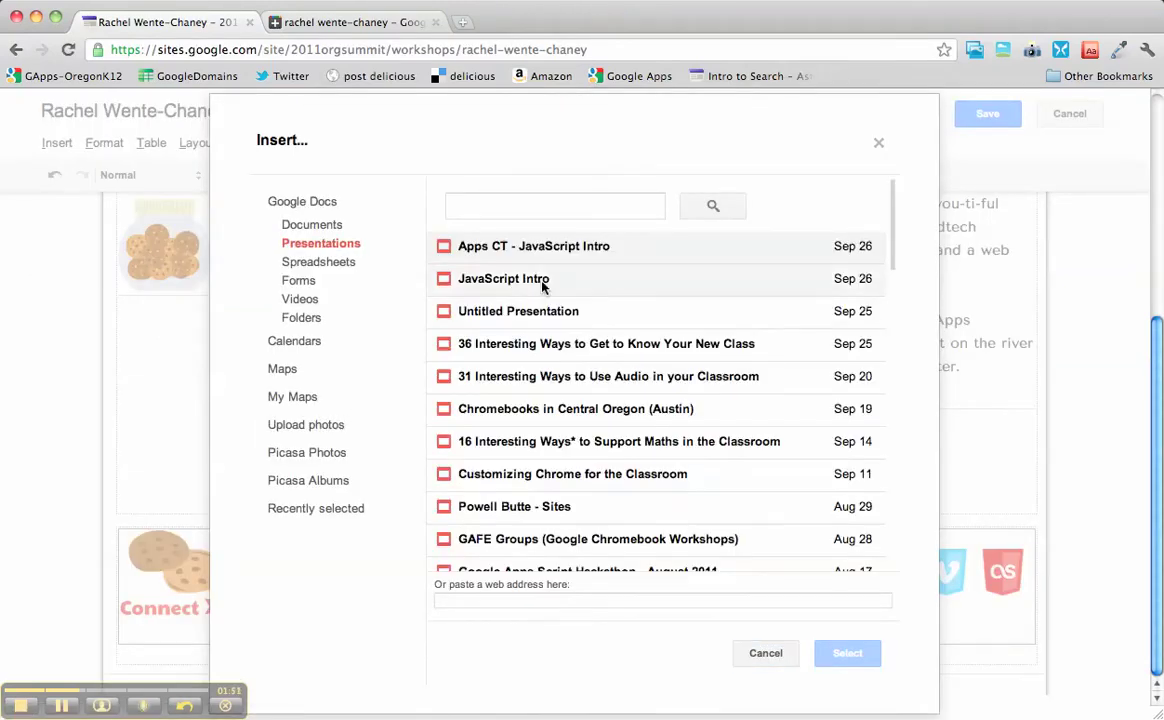
{"action": "left_click", "coordinate": [612, 250]}
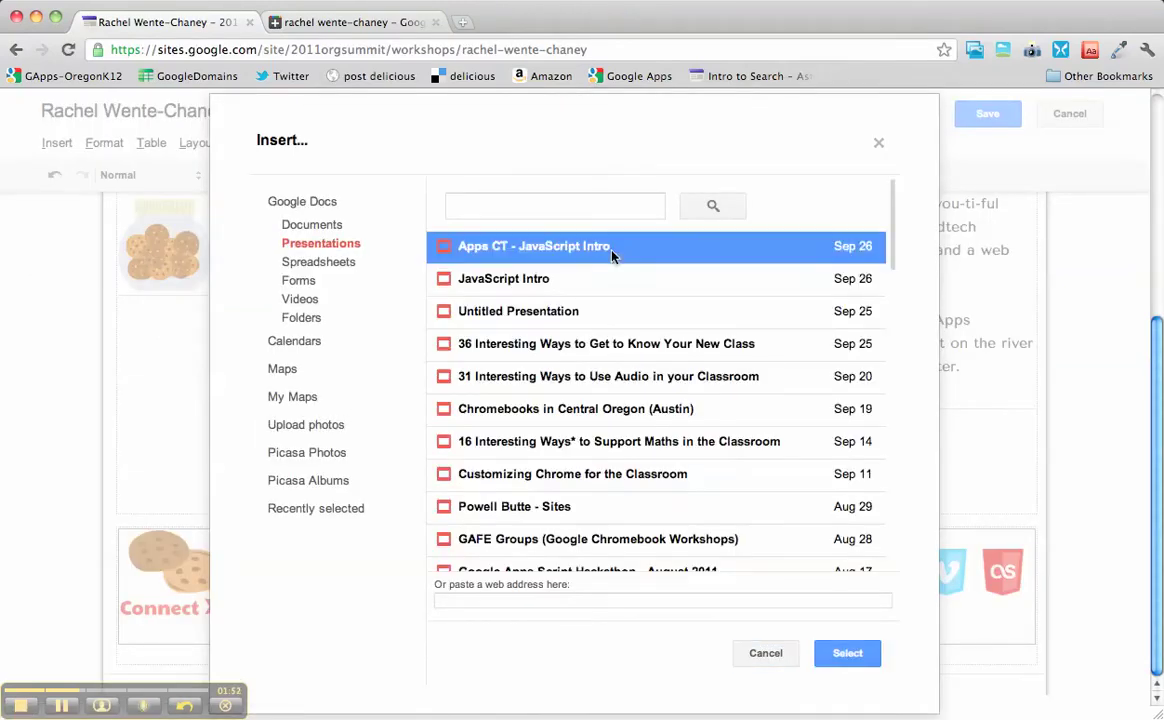
{"action": "left_click", "coordinate": [848, 655]}
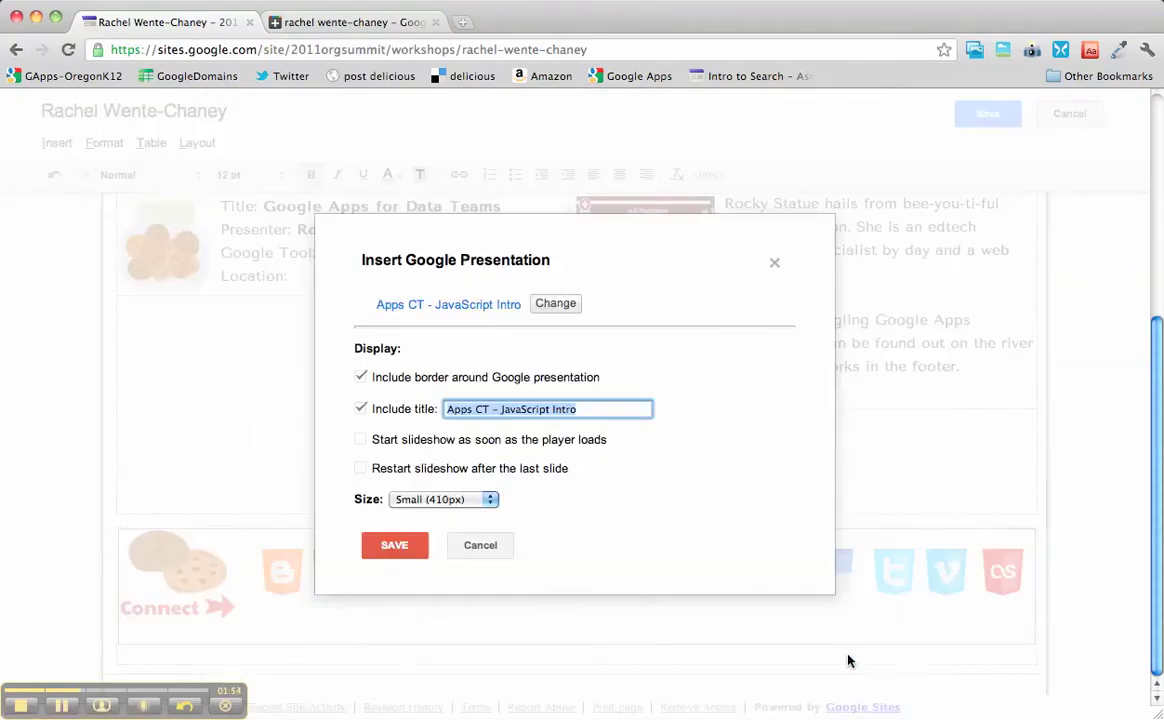
{"action": "left_click", "coordinate": [385, 548]}
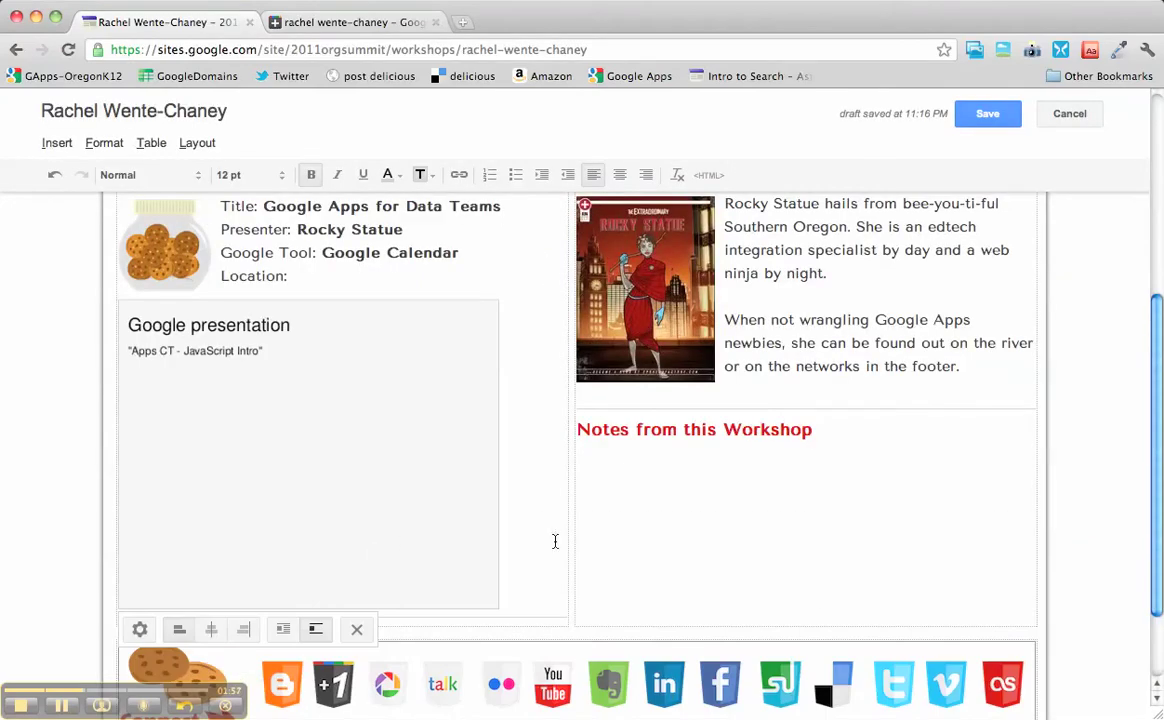
- Check the link targets of the Blogger, +1, Picasa, Flickr, Evernote and Facebook icons in the Connect row
{"action": "scroll", "coordinate": [567, 541], "scroll_direction": "down", "scroll_amount": 3}
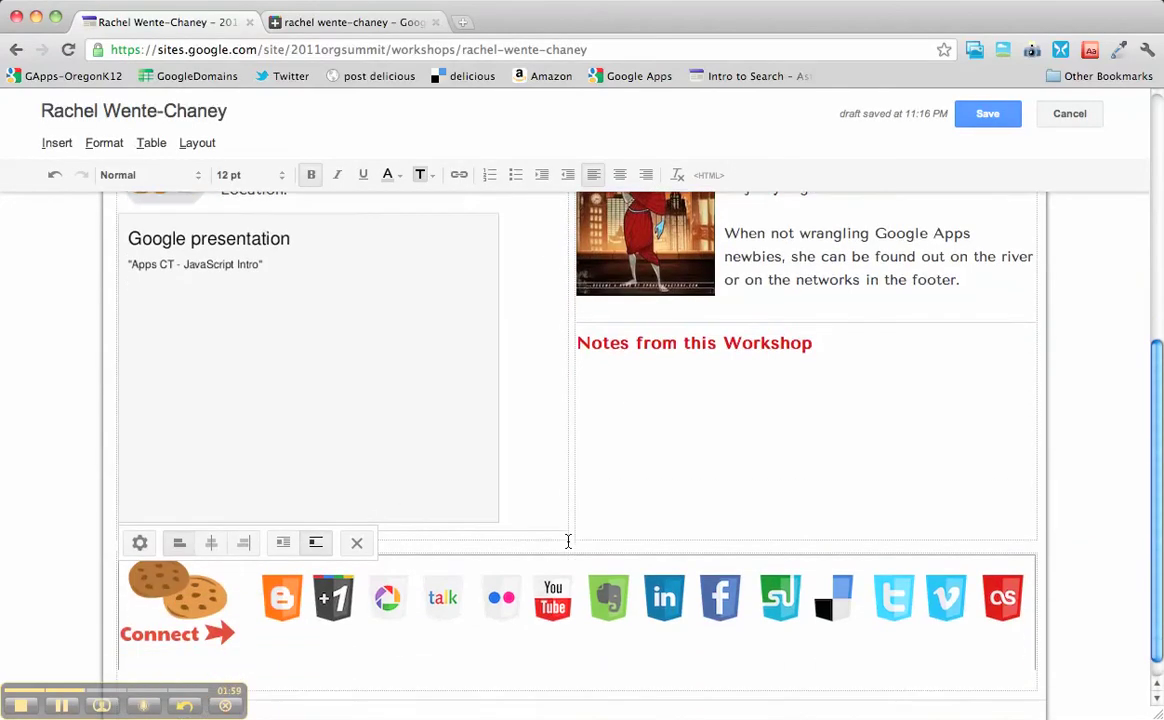
{"action": "left_click", "coordinate": [543, 650]}
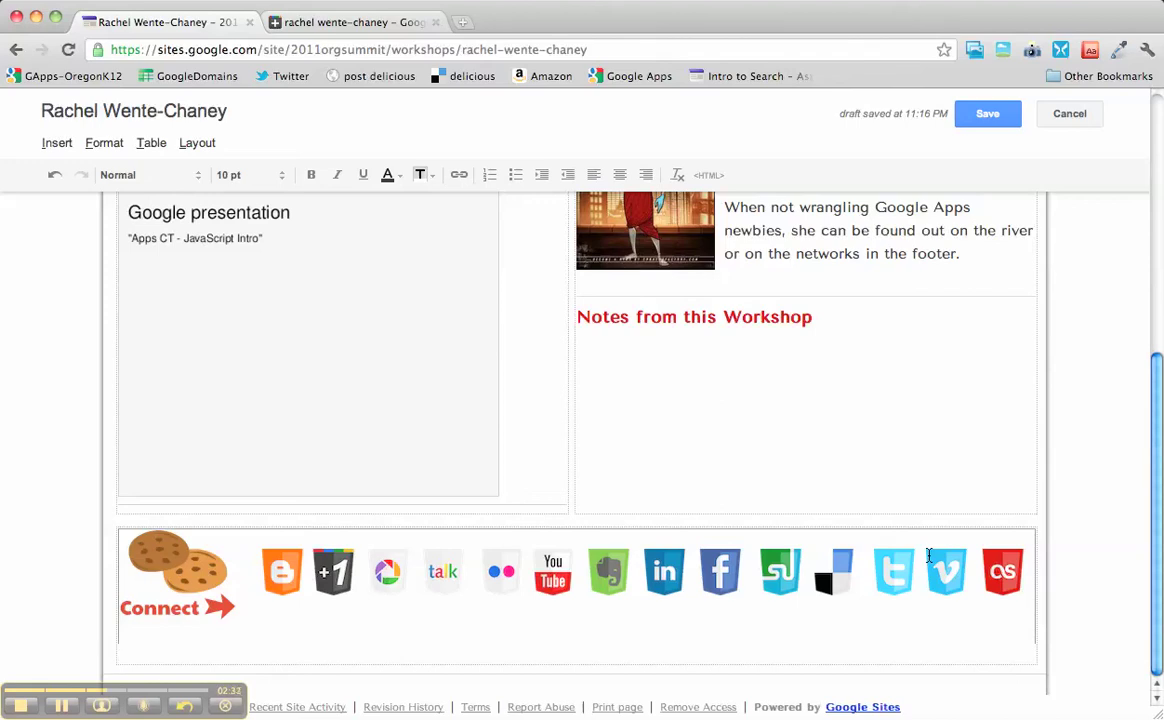
{"action": "left_click", "coordinate": [284, 572]}
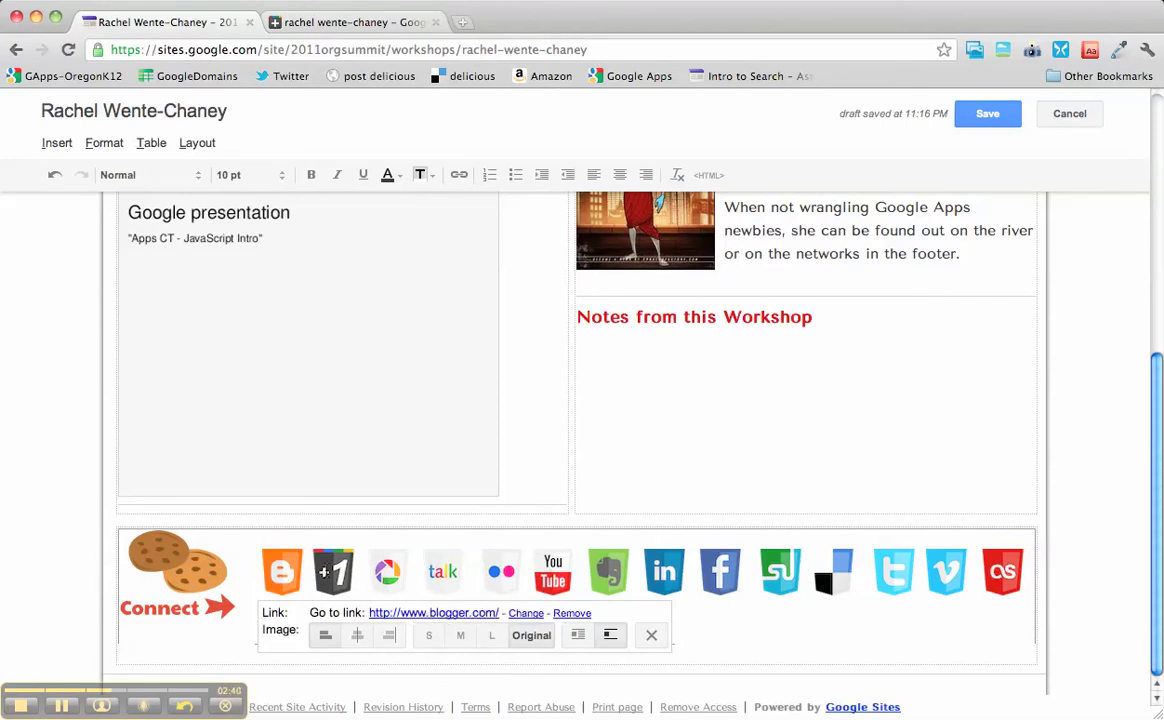
{"action": "left_click", "coordinate": [333, 572]}
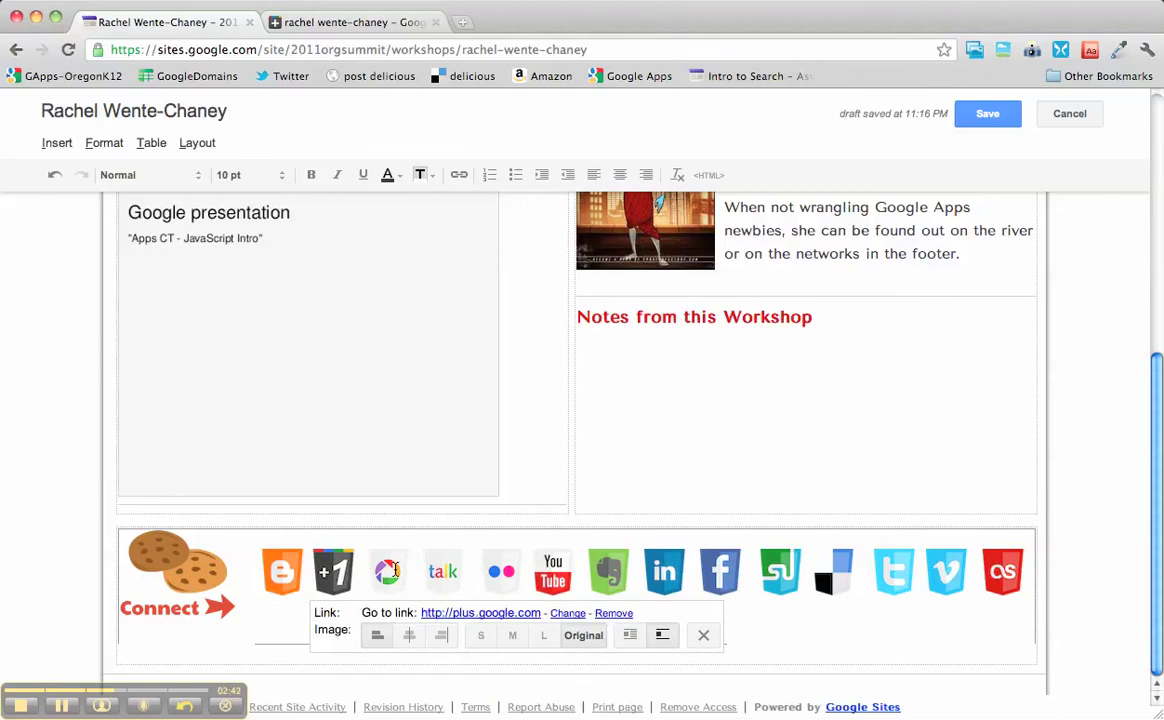
{"action": "left_click", "coordinate": [387, 572]}
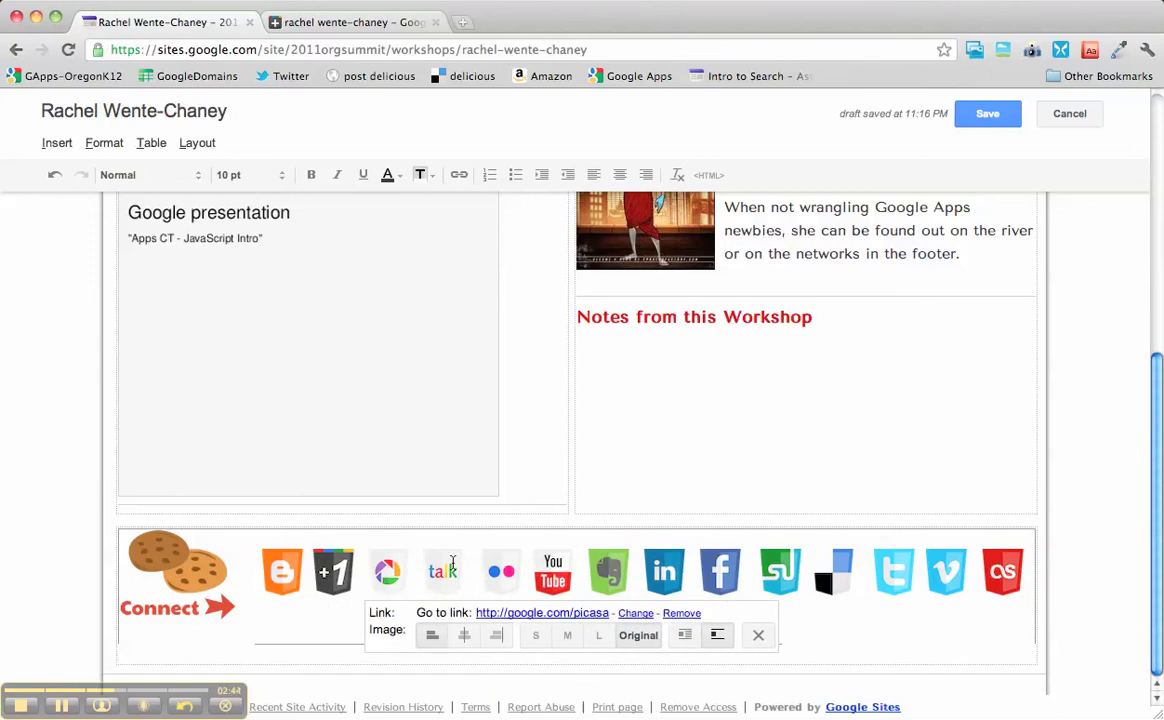
{"action": "left_click", "coordinate": [501, 572]}
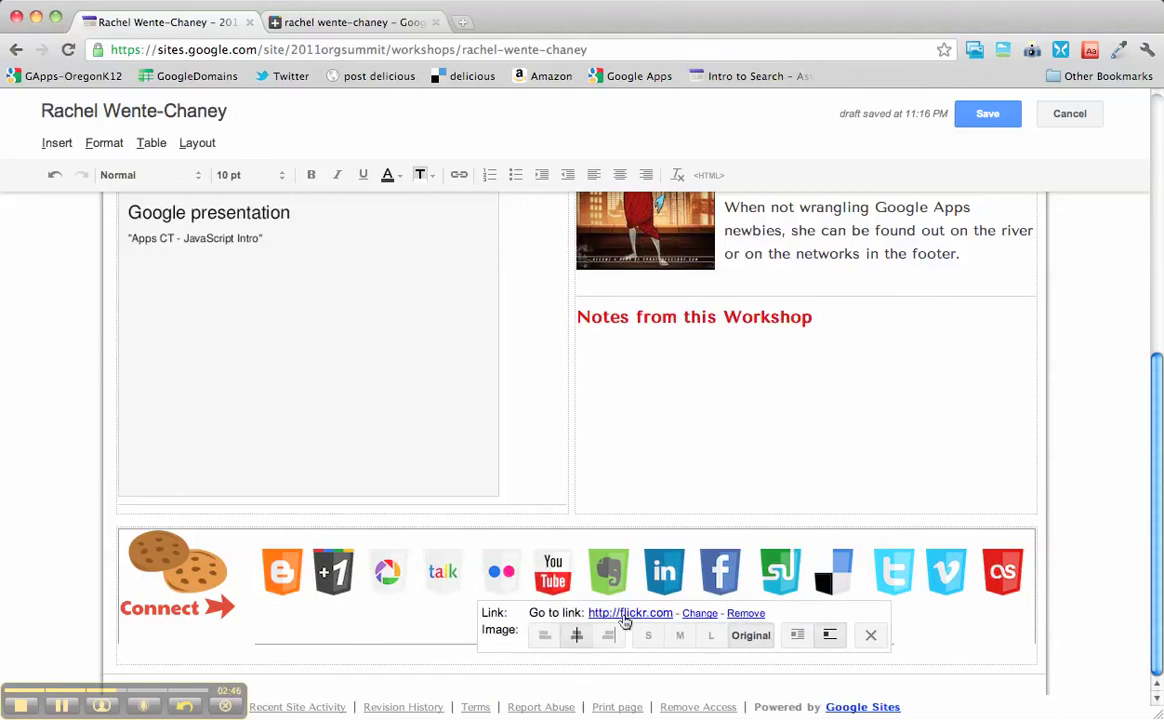
{"action": "left_click", "coordinate": [608, 572]}
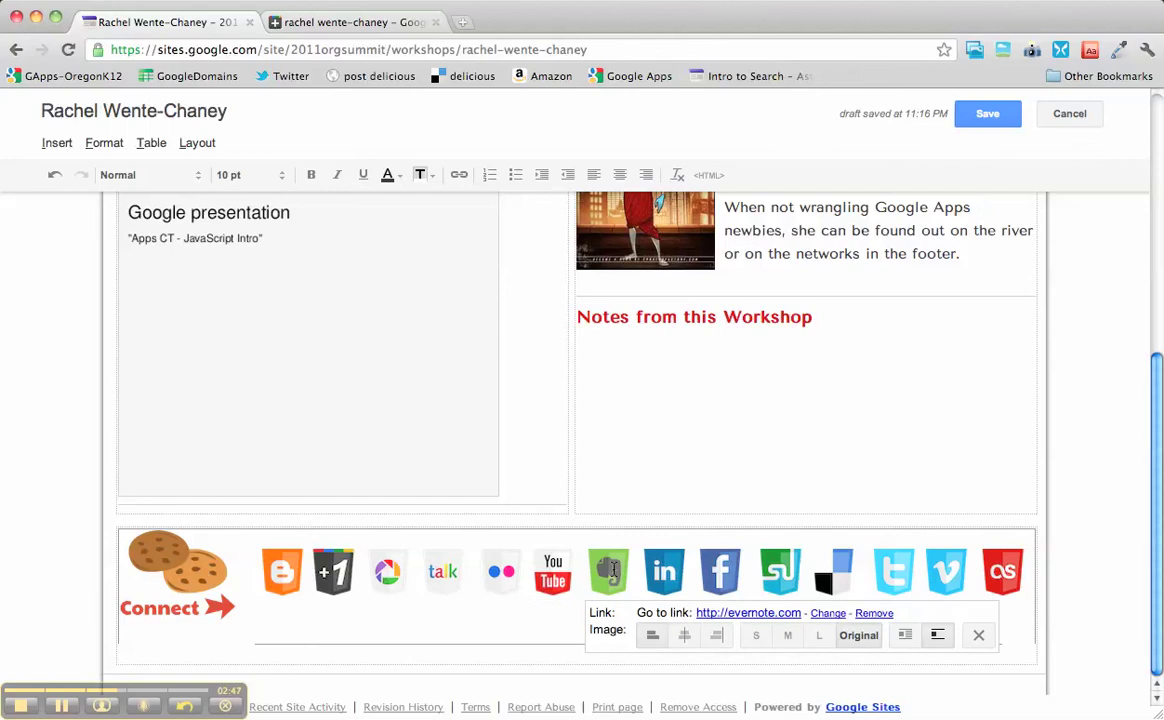
{"action": "left_click", "coordinate": [720, 572]}
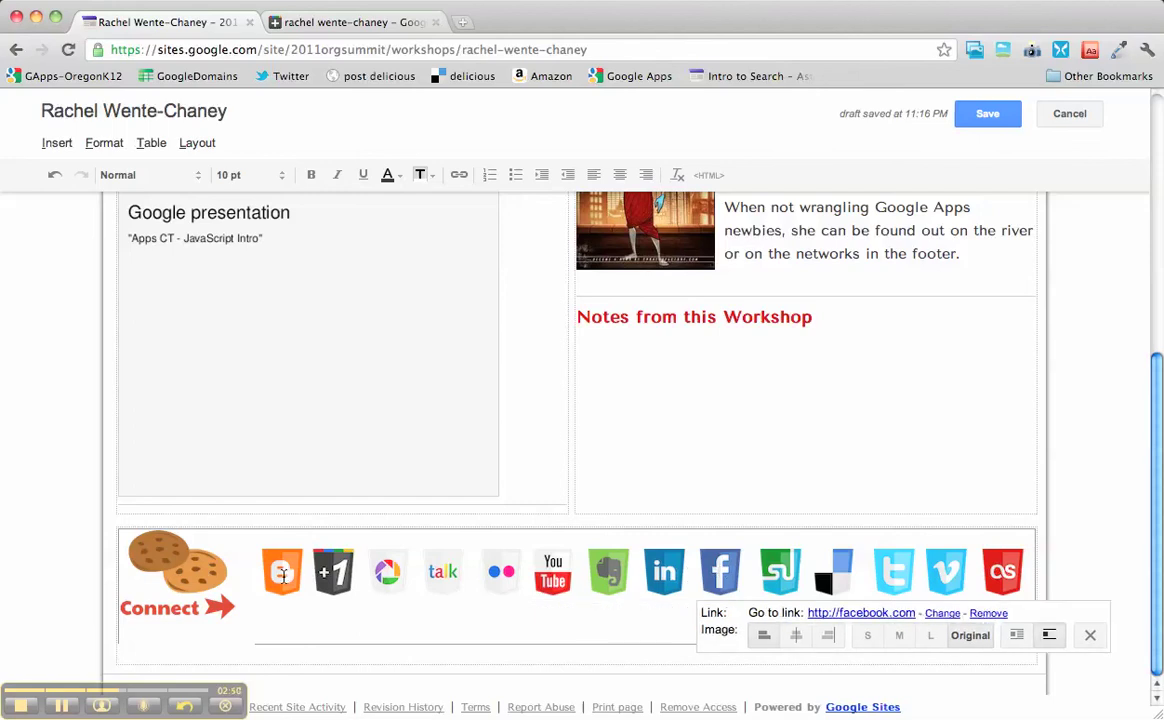
- Remove the Blogger, Evernote and Last.fm icons from the Connect row
{"action": "left_click", "coordinate": [266, 586]}
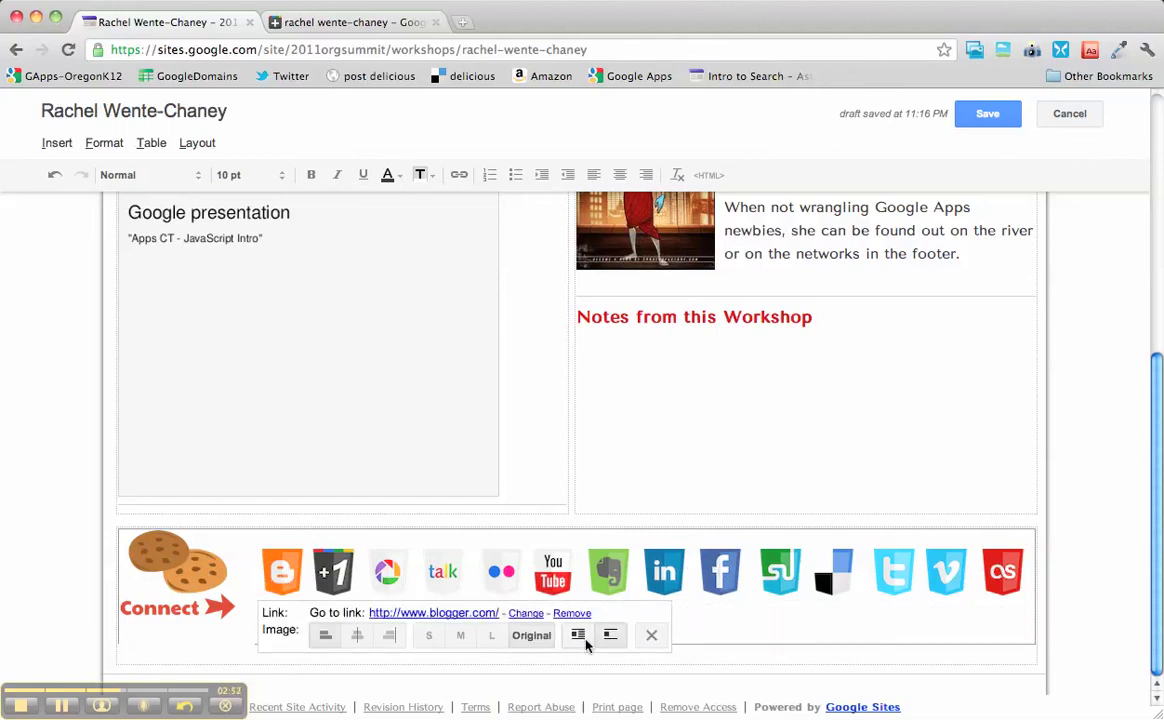
{"action": "left_click", "coordinate": [651, 636]}
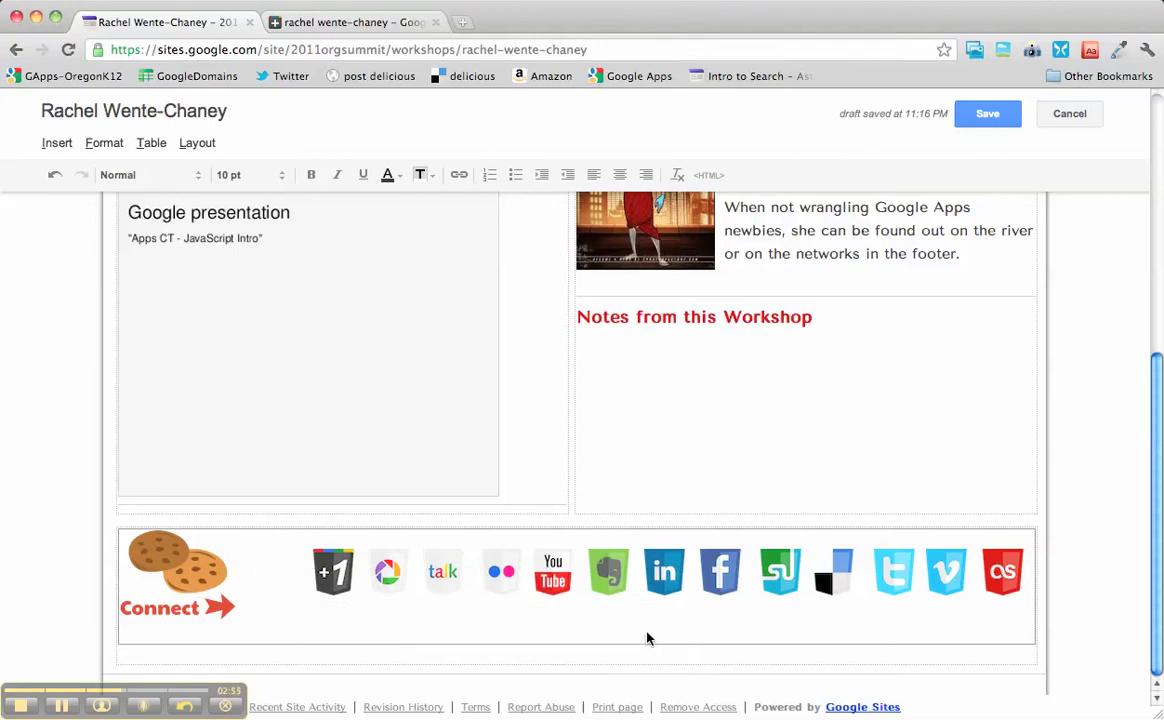
{"action": "left_click", "coordinate": [616, 580]}
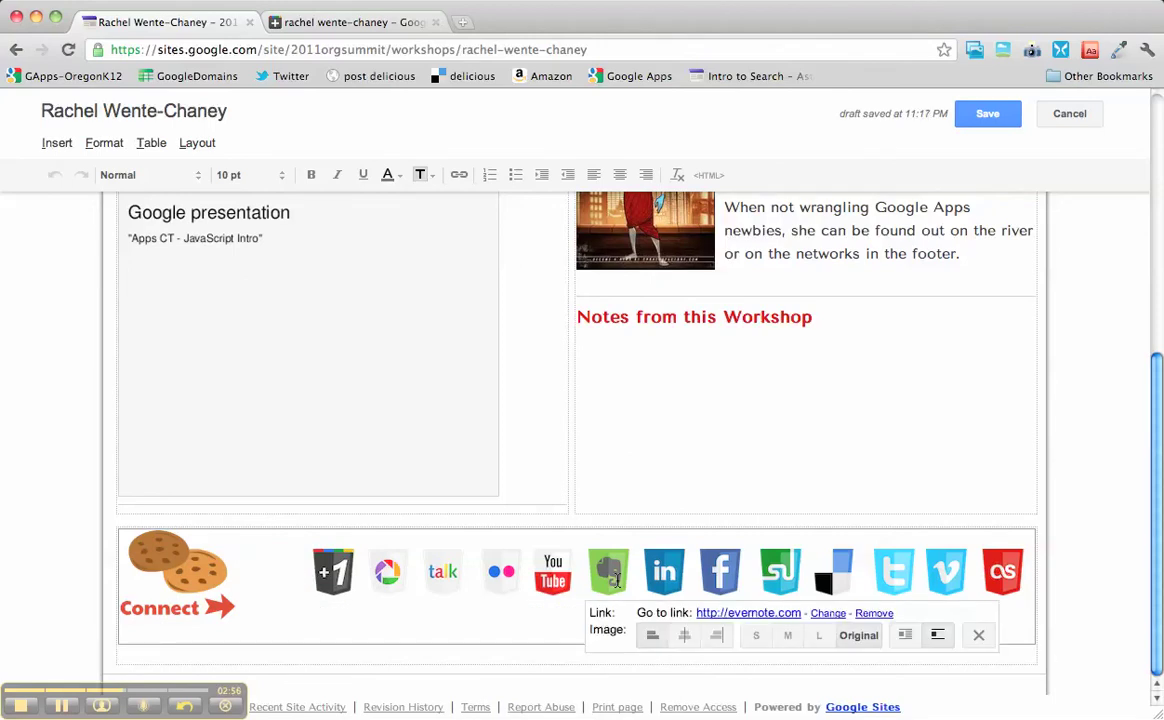
{"action": "left_click", "coordinate": [980, 636]}
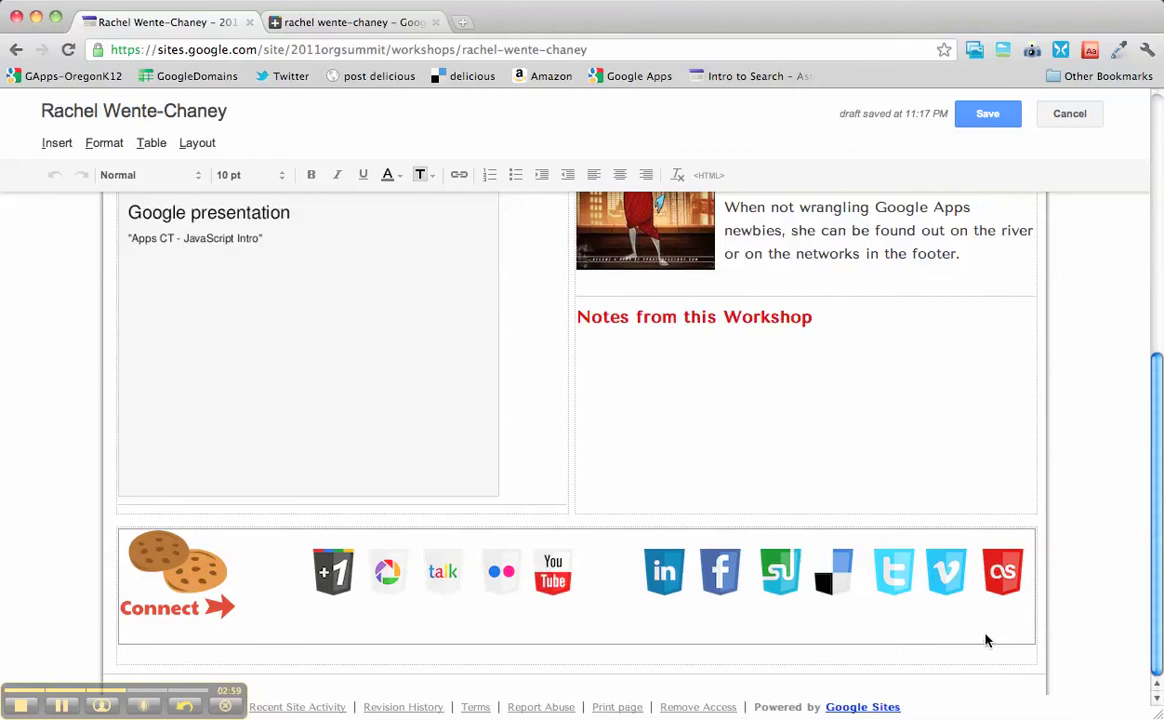
{"action": "left_click", "coordinate": [1005, 570]}
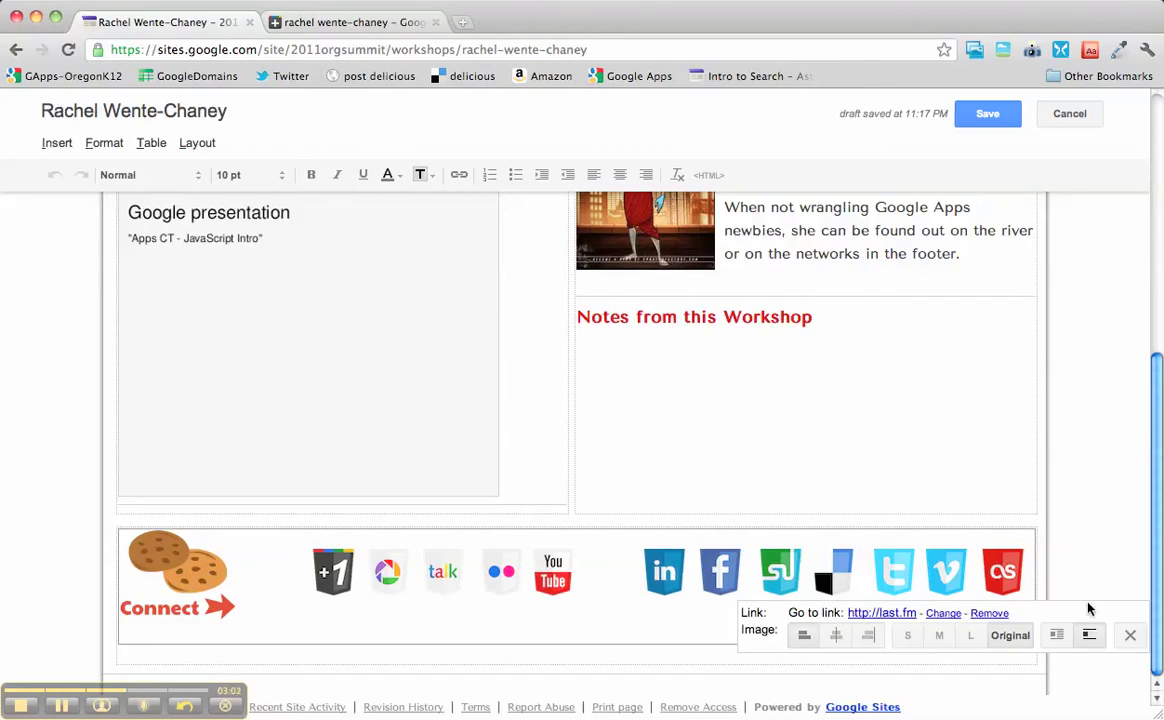
{"action": "left_click", "coordinate": [1129, 636]}
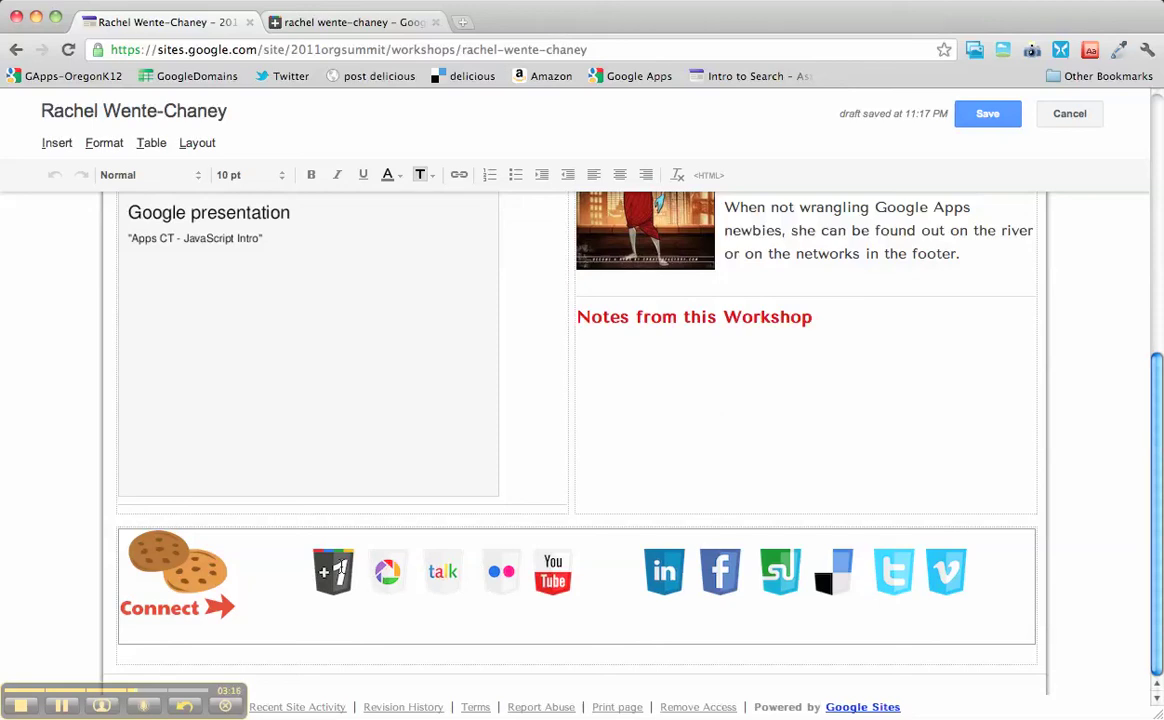
- Replace the +1 icon's link with the address of the presenter's Google+ profile About page, copied from the other browser tab
{"action": "left_click", "coordinate": [341, 570]}
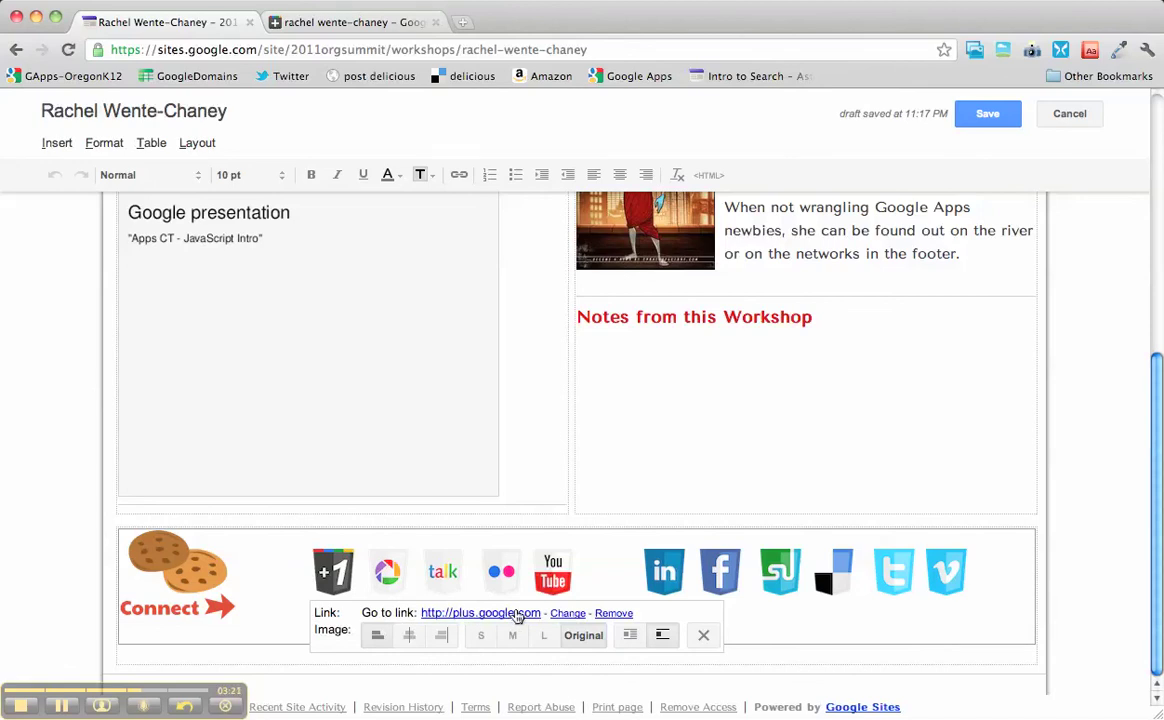
{"action": "left_click", "coordinate": [566, 614]}
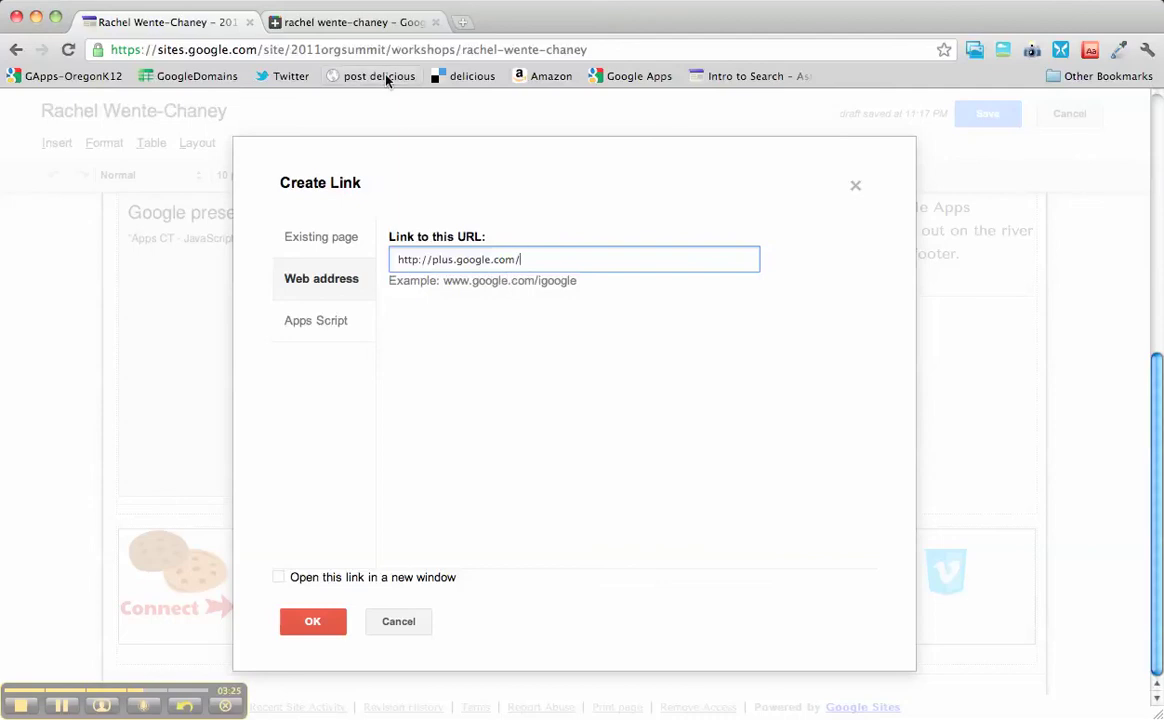
{"action": "left_click", "coordinate": [360, 22]}
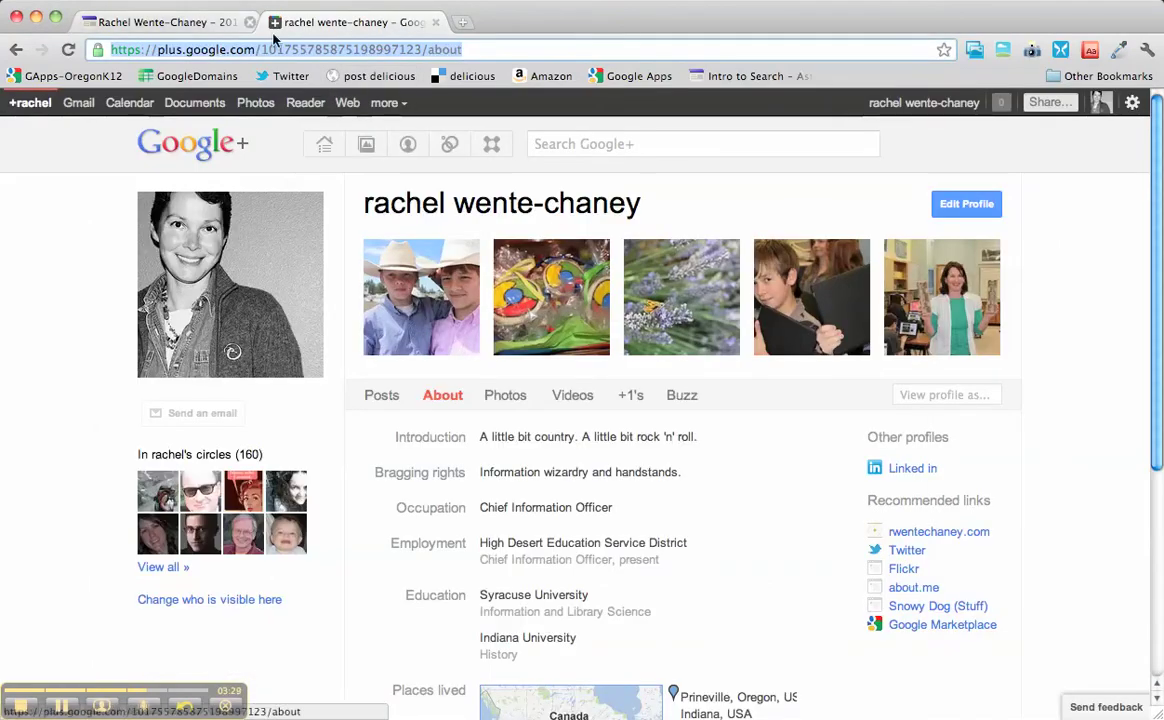
{"action": "left_click", "coordinate": [190, 23]}
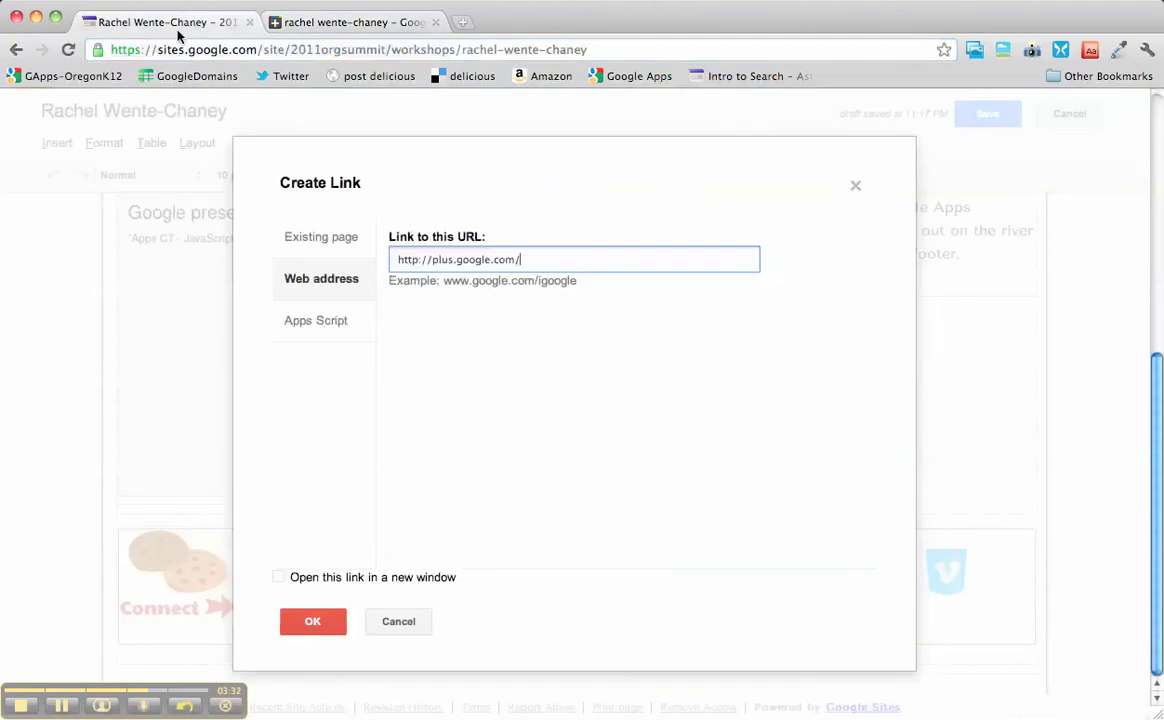
{"action": "triple_click", "coordinate": [542, 259]}
{"action": "key", "text": "super+v"}
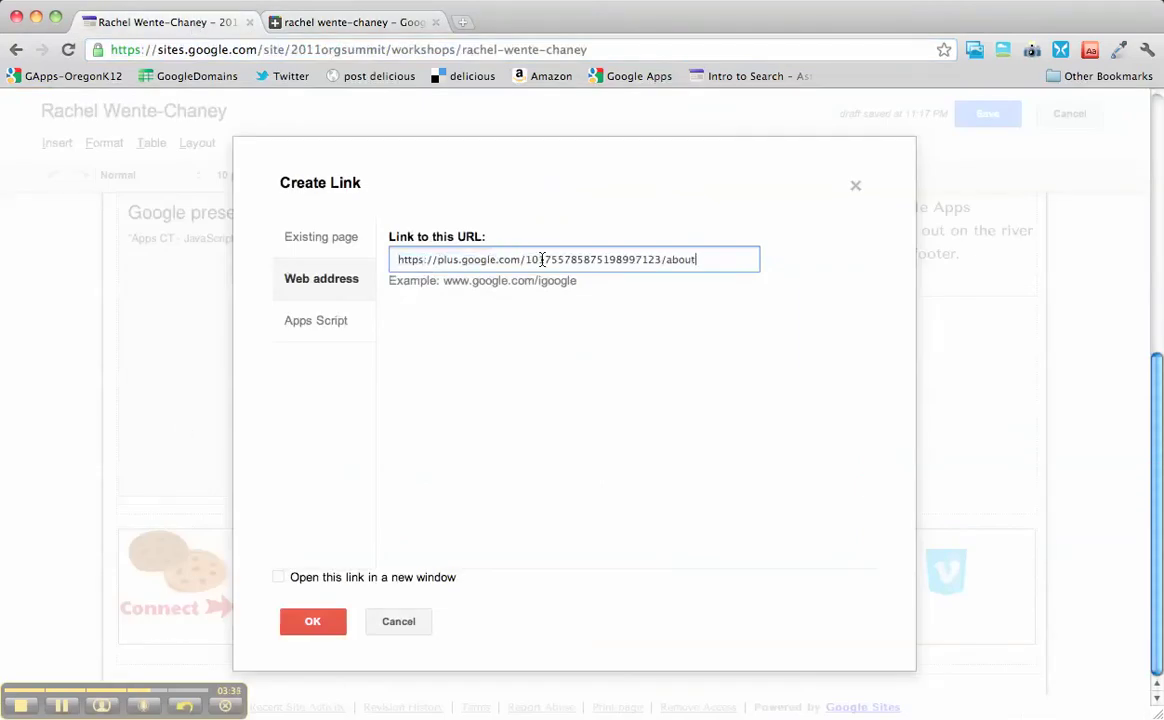
{"action": "left_click", "coordinate": [312, 622]}
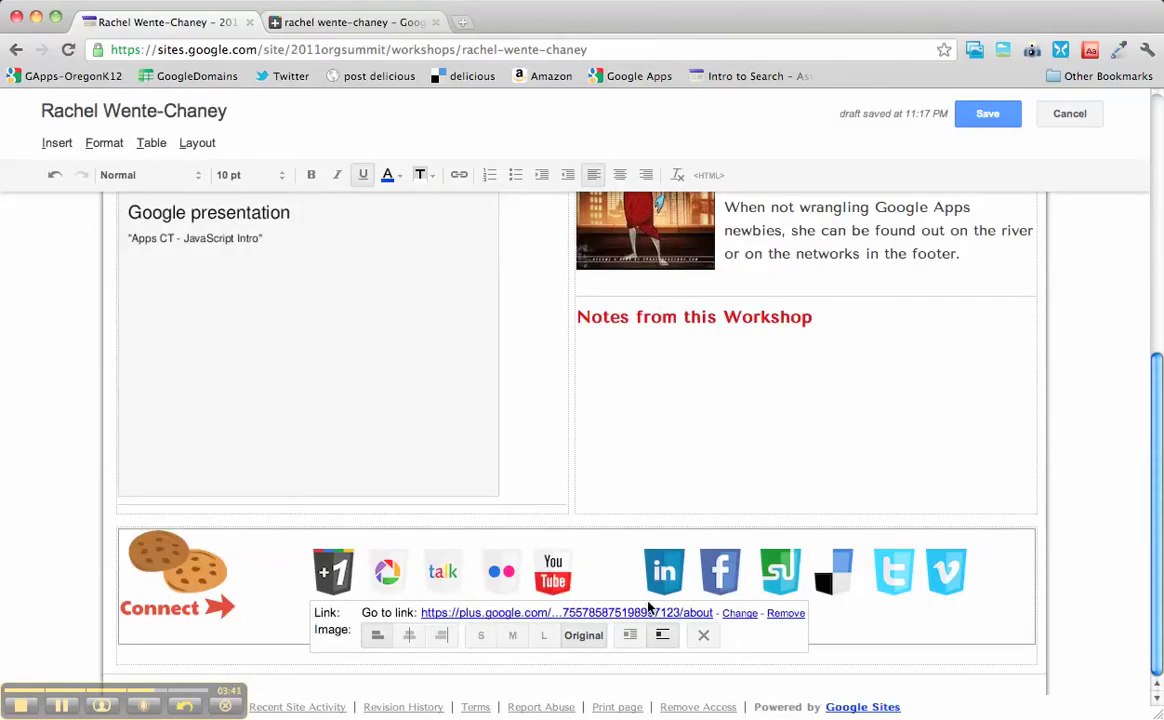
{"action": "left_click", "coordinate": [443, 570]}
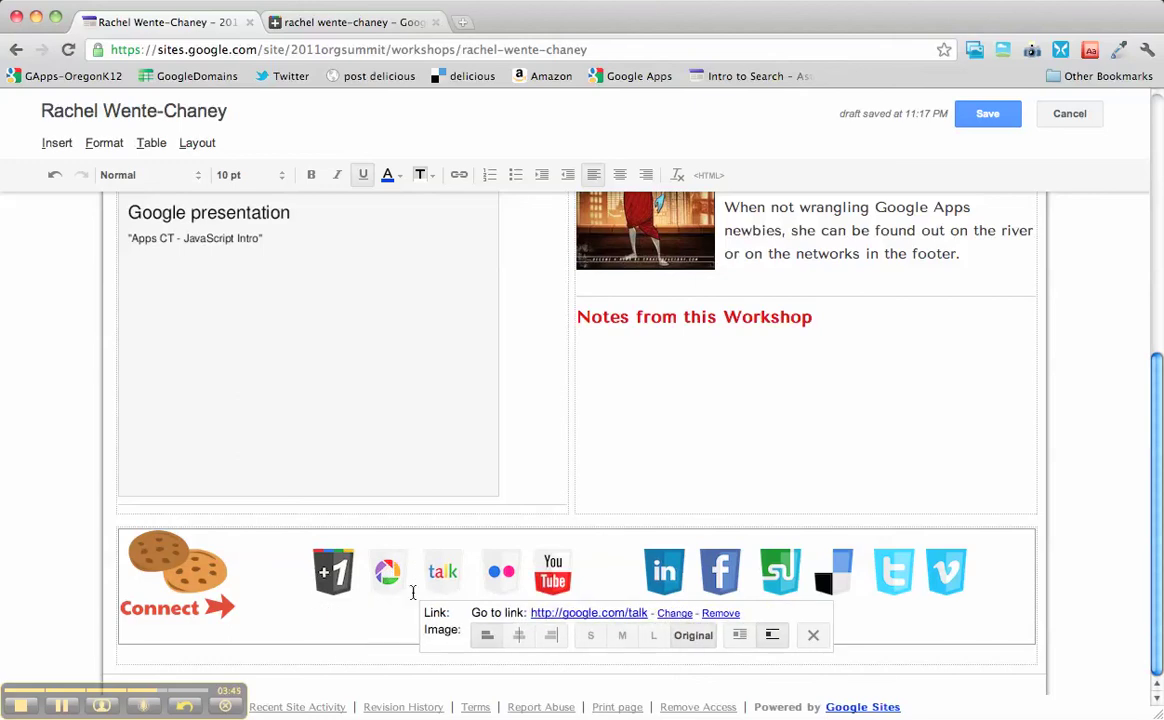
{"action": "left_click", "coordinate": [338, 660]}
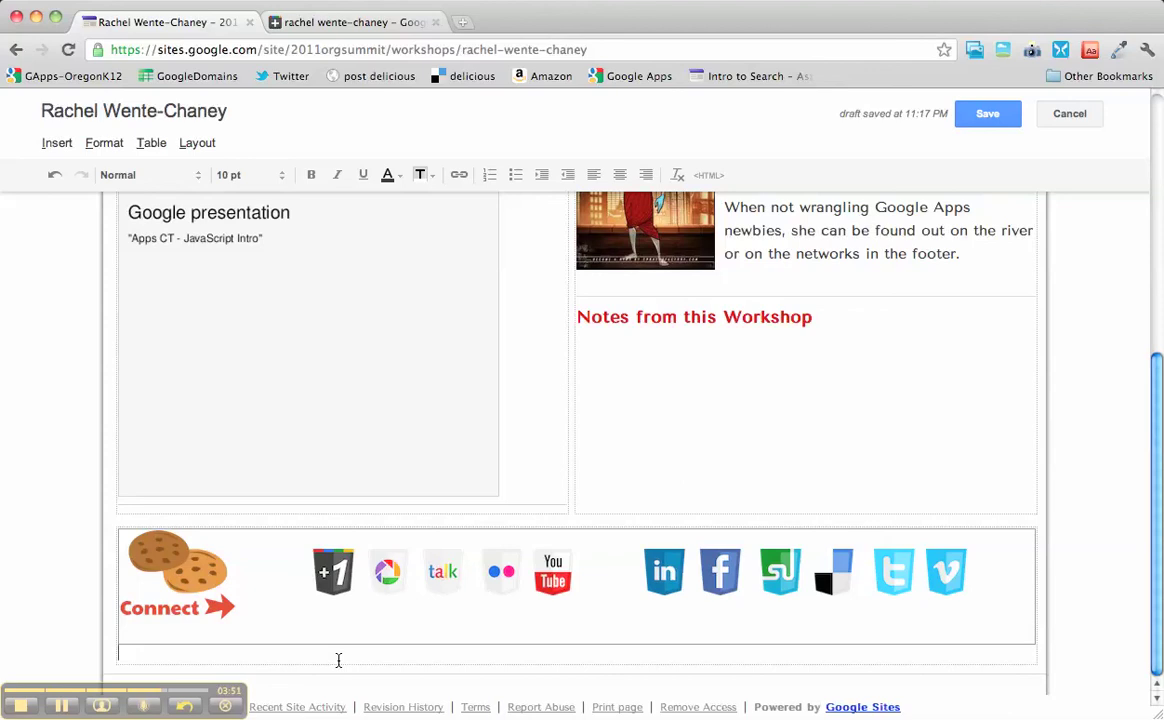
- Move the Vimeo icon between YouTube and LinkedIn and the Twitter icon in front of +1, and save the page
{"action": "left_click", "coordinate": [945, 571]}
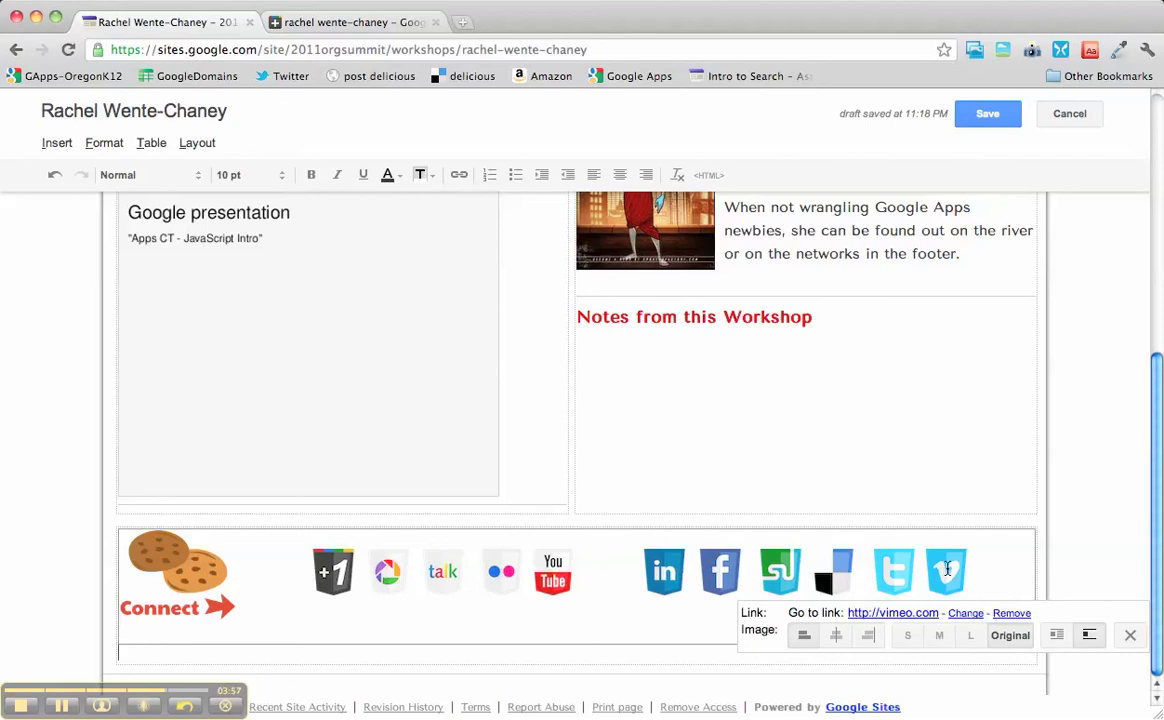
{"action": "left_click_drag", "start_coordinate": [945, 571], "coordinate": [605, 578]}
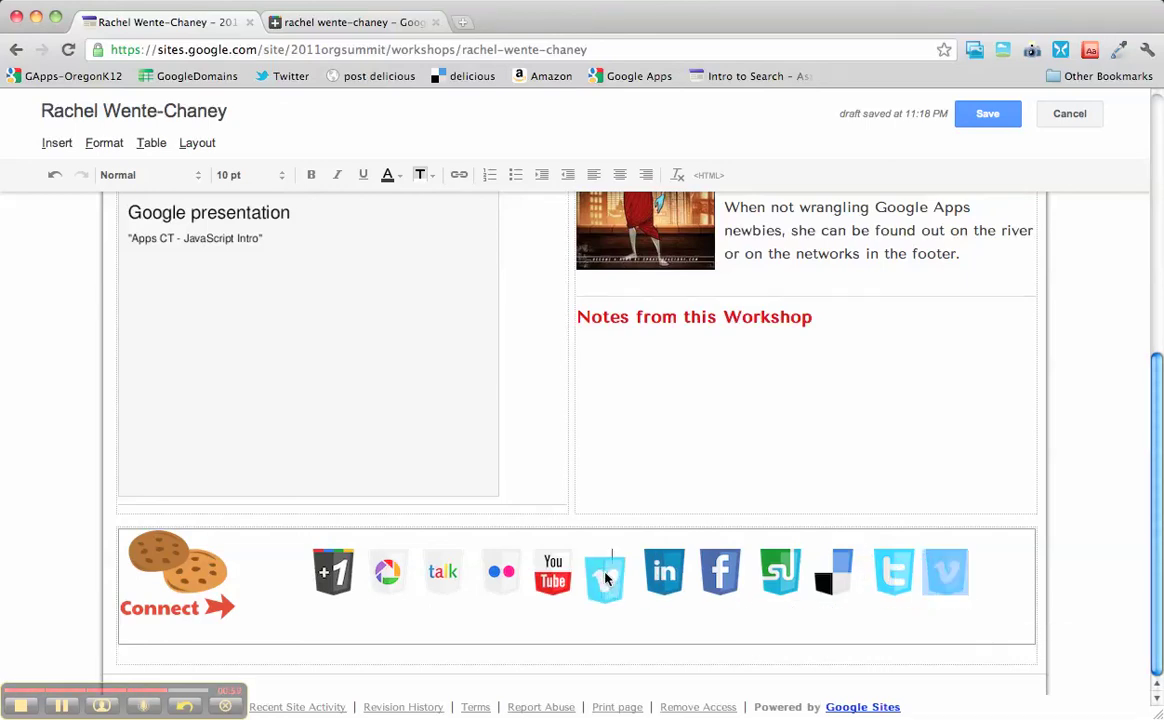
{"action": "left_click", "coordinate": [894, 571]}
{"action": "left_click_drag", "start_coordinate": [894, 571], "coordinate": [282, 571]}
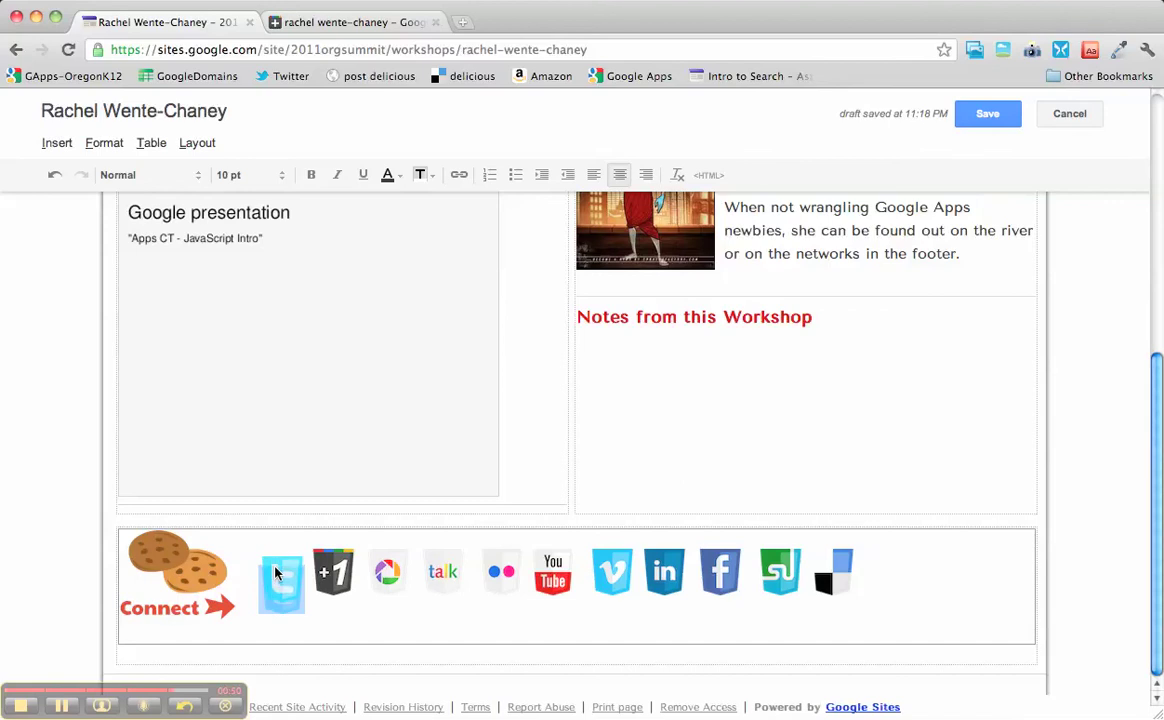
{"action": "left_click", "coordinate": [277, 572]}
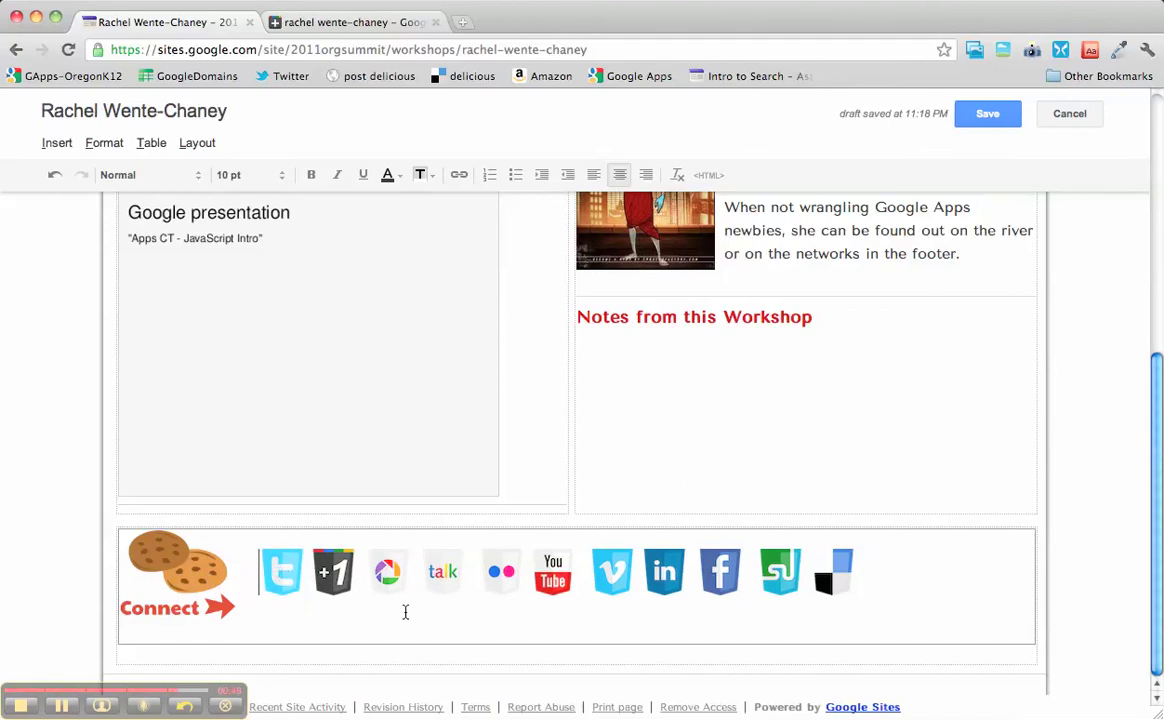
{"action": "left_click", "coordinate": [982, 113]}
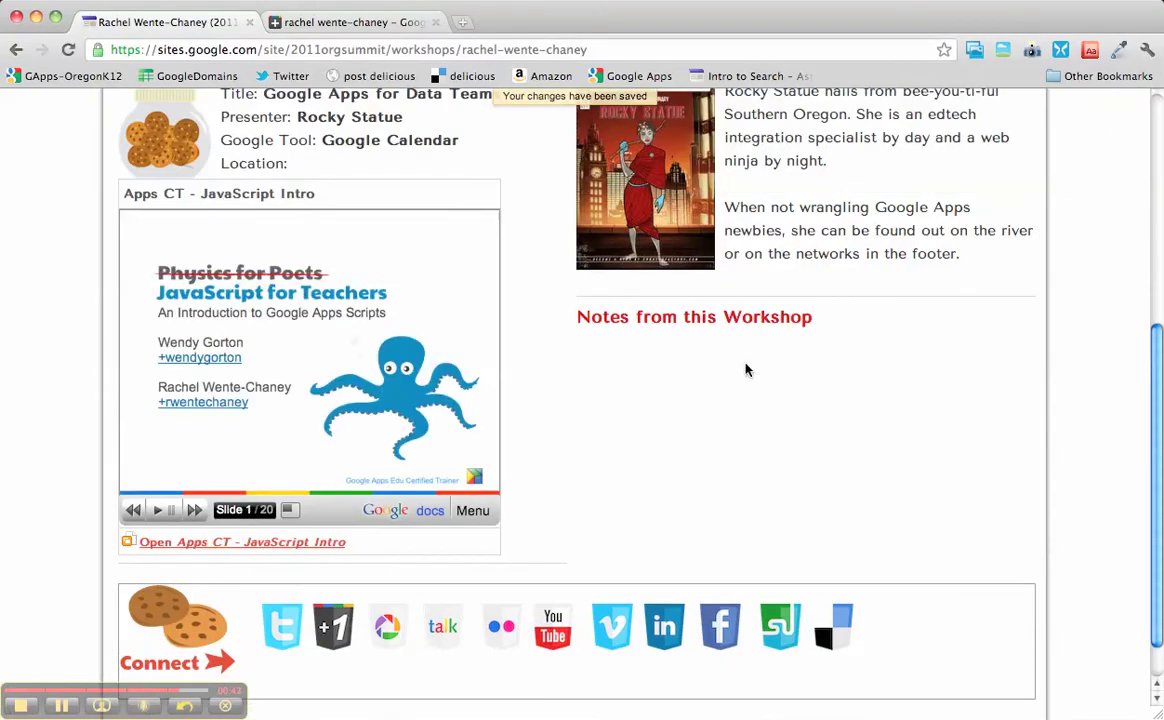
- Test the +1 icon's link on the saved page and return to the start of the workshop page
{"action": "scroll", "coordinate": [745, 370], "scroll_direction": "up", "scroll_amount": 2}
{"action": "scroll", "coordinate": [745, 370], "scroll_direction": "down", "scroll_amount": 3}
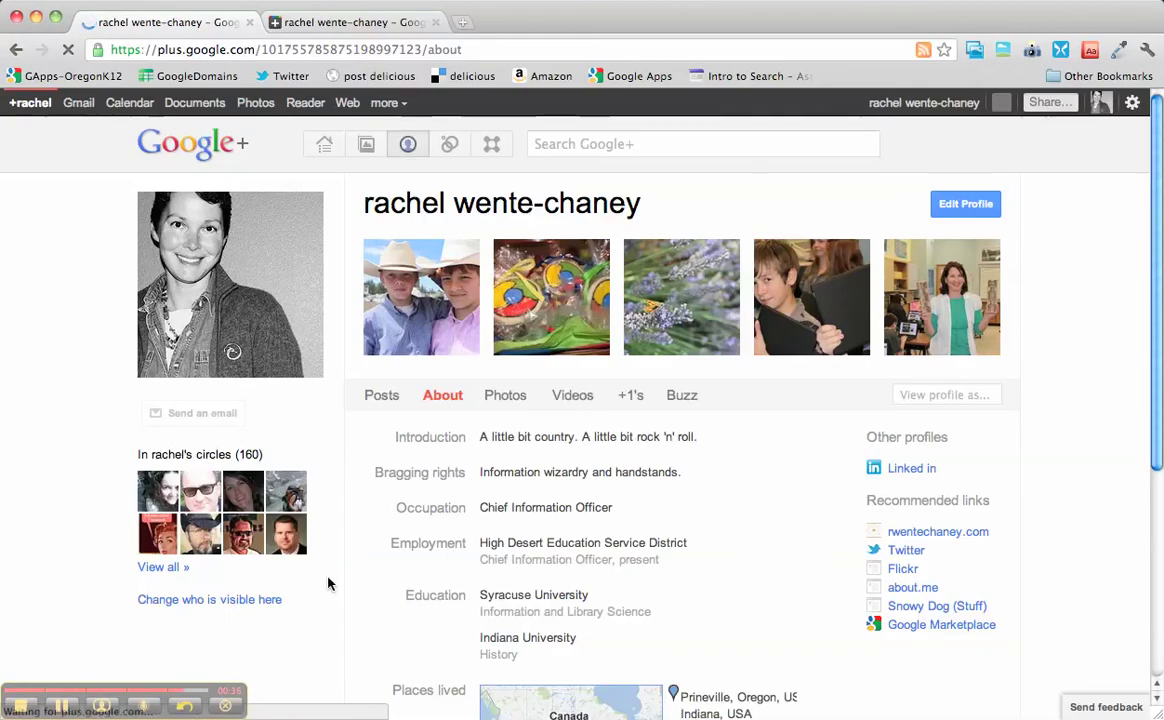
{"action": "left_click", "coordinate": [16, 49]}
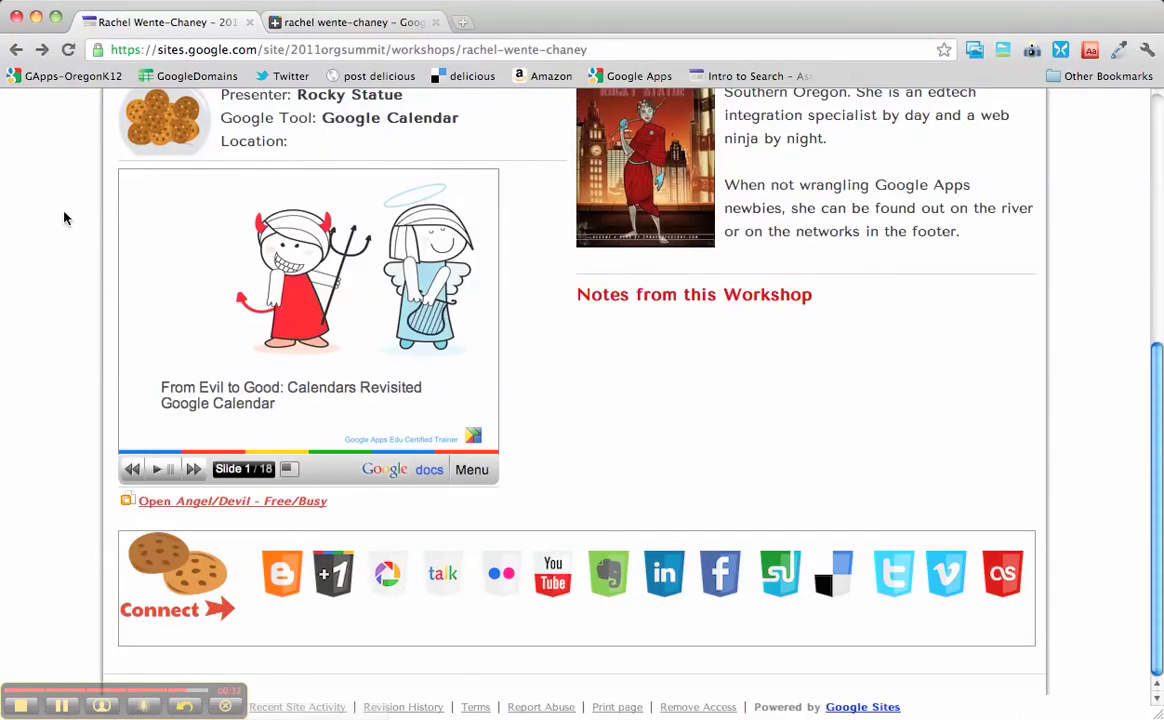
{"action": "scroll", "coordinate": [63, 217], "scroll_direction": "up", "scroll_amount": 1}
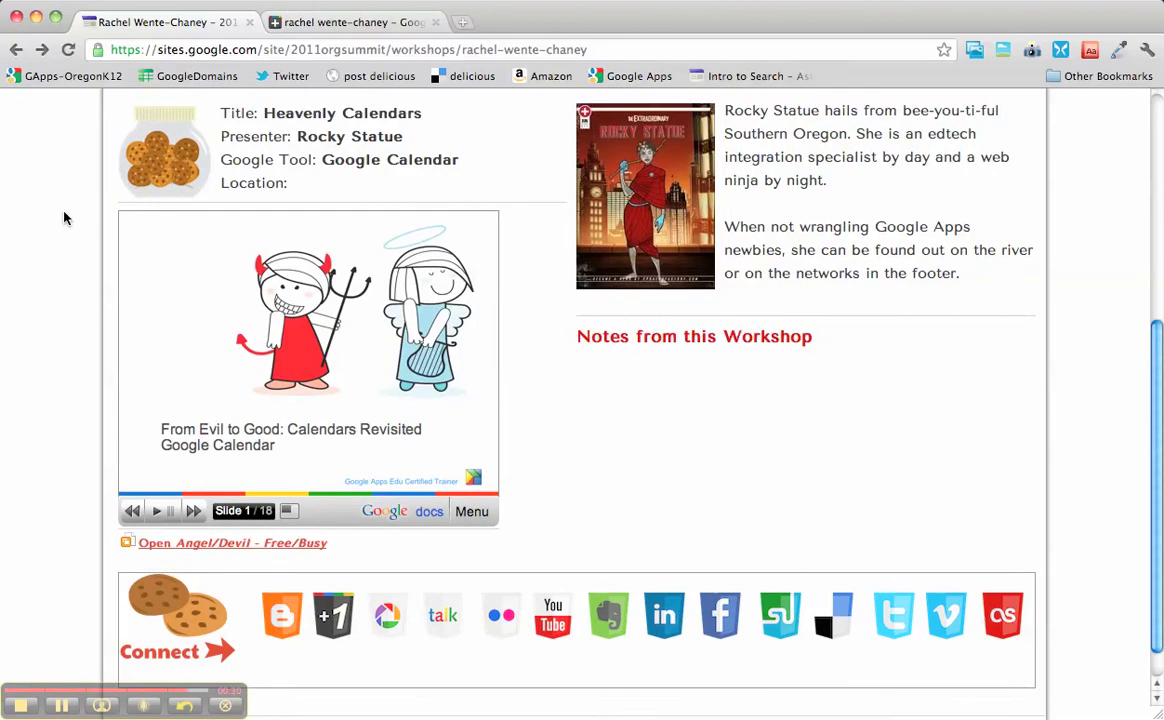
{"action": "scroll", "coordinate": [63, 217], "scroll_direction": "up", "scroll_amount": 10}
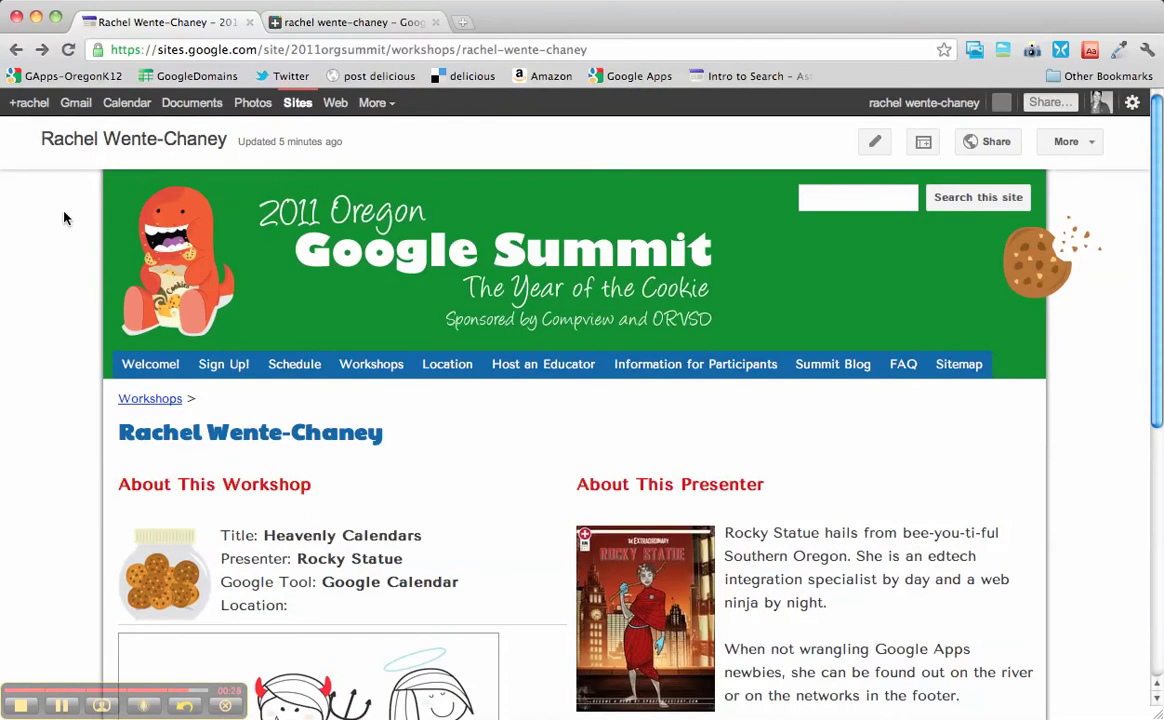